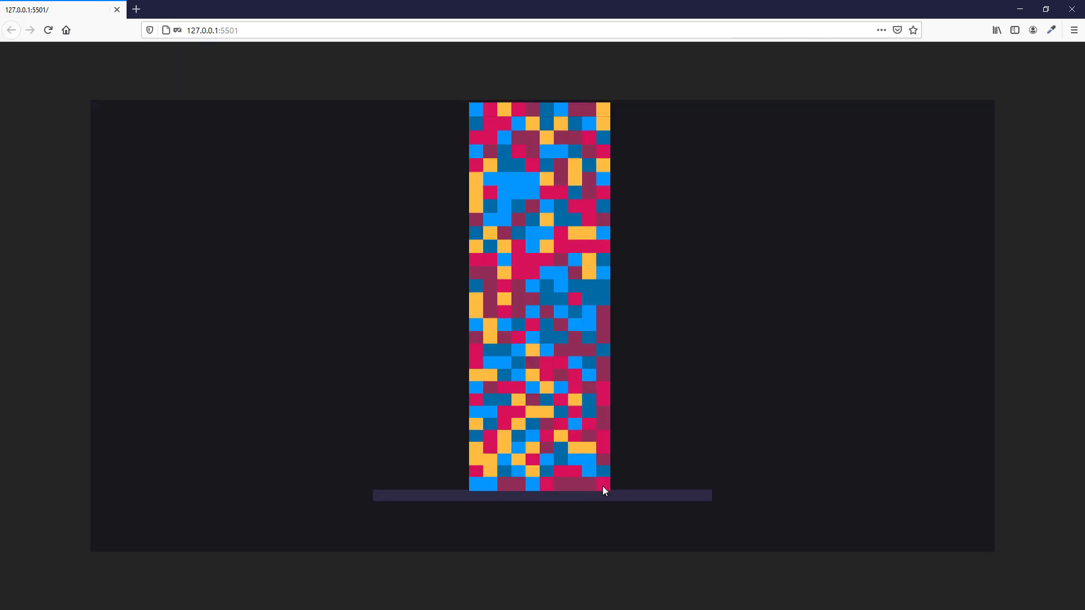
Drag the Matter.js homepage demo's blocks around to knock them over.
drag(602, 485, 678, 492)
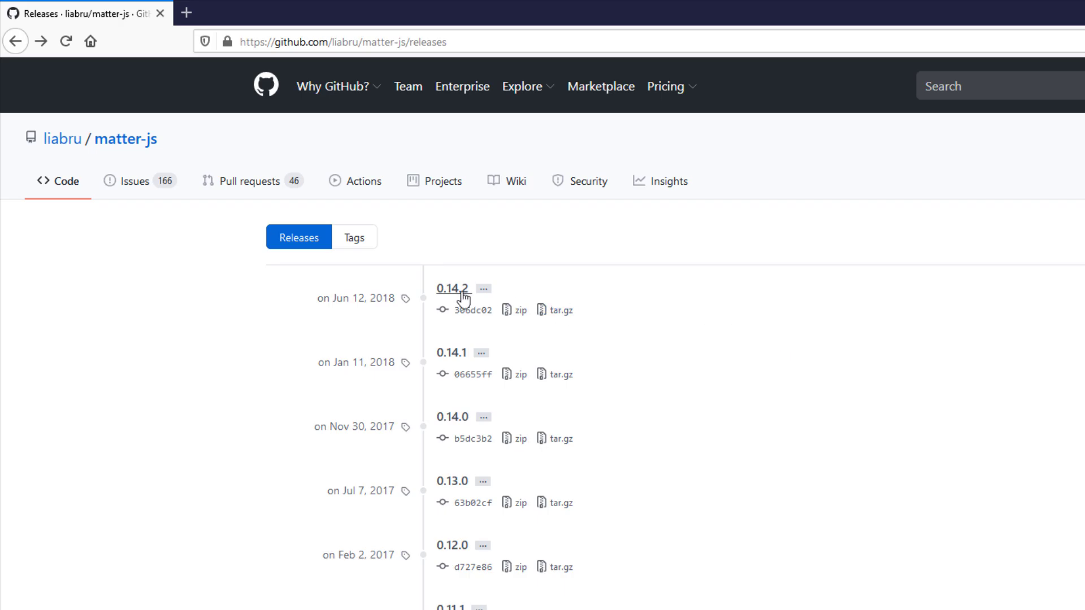
Download the matter-js 0.14.2 source code zip and pick out matter.js for the project folder.
click(462, 297)
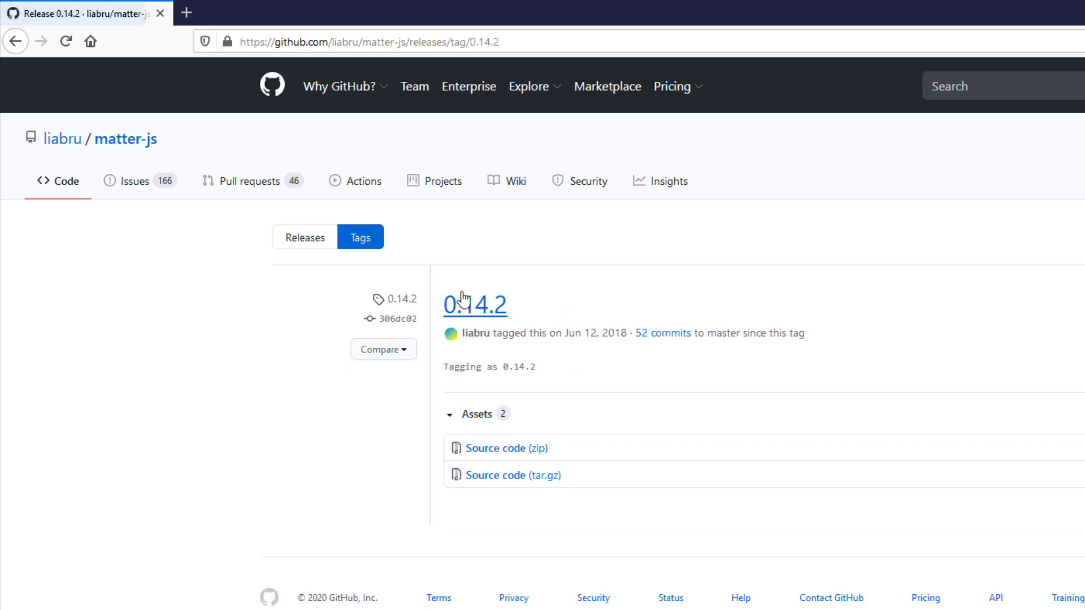
click(517, 455)
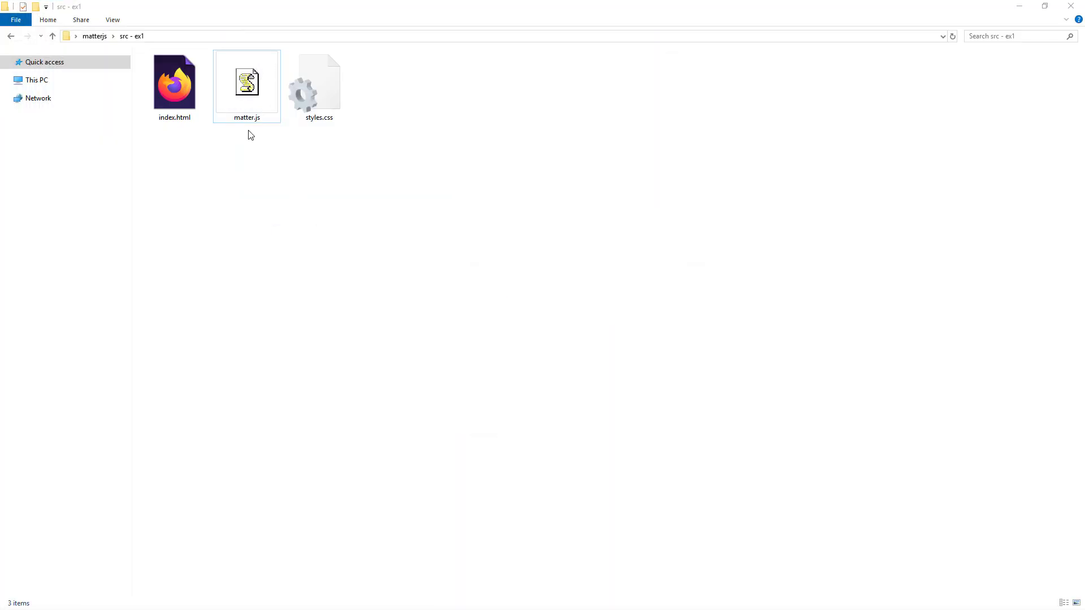
click(250, 135)
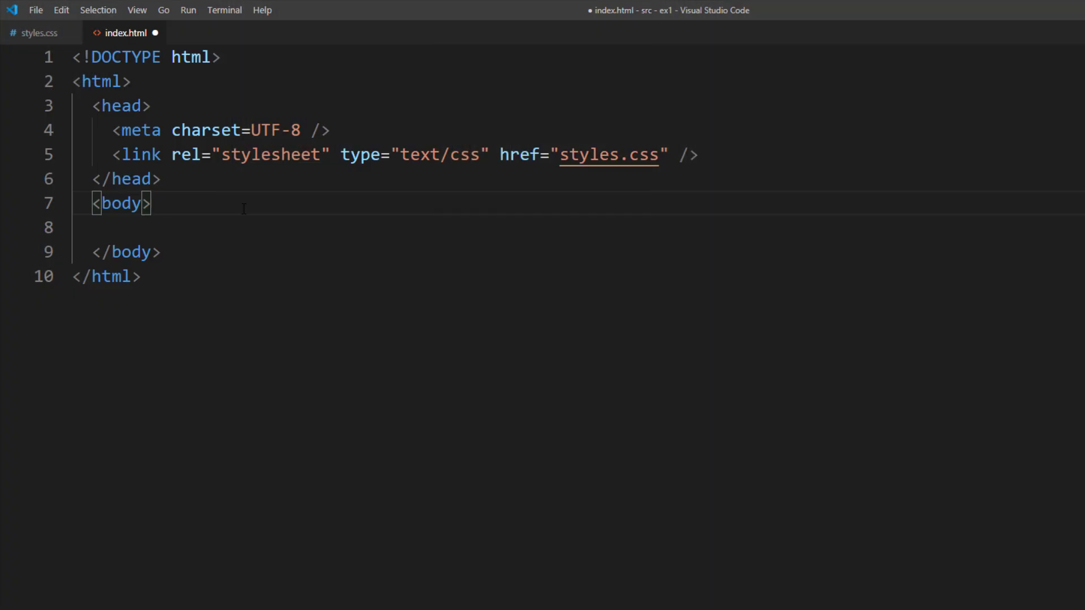
key(Return)
text(<script src="ma)
Load matter.js with a script tag and add a script block creating a Matter engine.
key(Tab)
key(End)
text(></script>)
key(Return)
text(<script></script>)
key(Return)
text(let engine = Matter.Engine.cre)
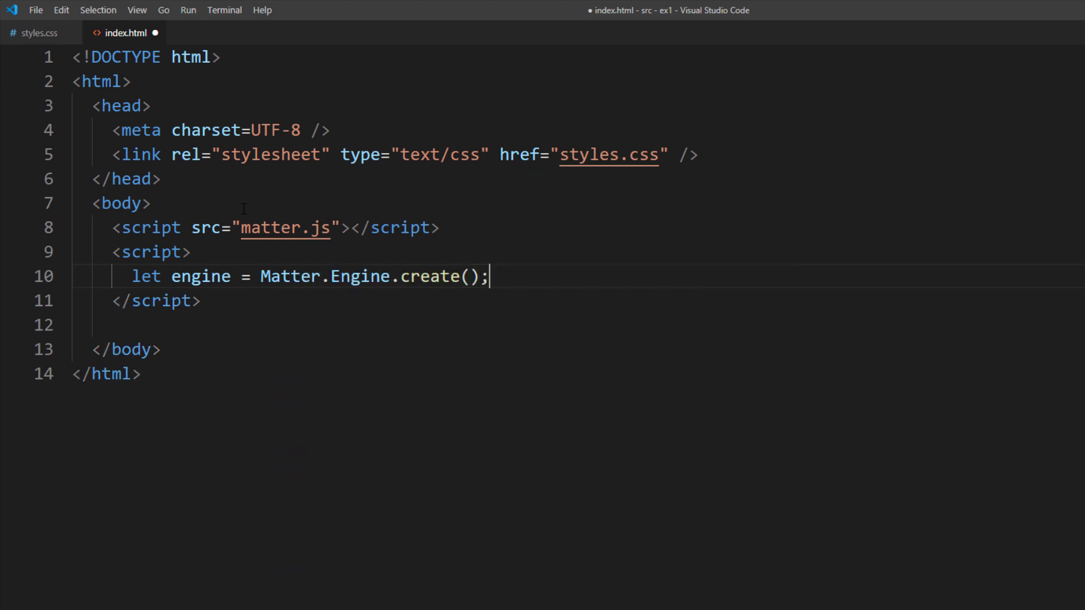
Create a Matter.Render with element document.body and the engine.
key(Return)
key(Return)
text(let)
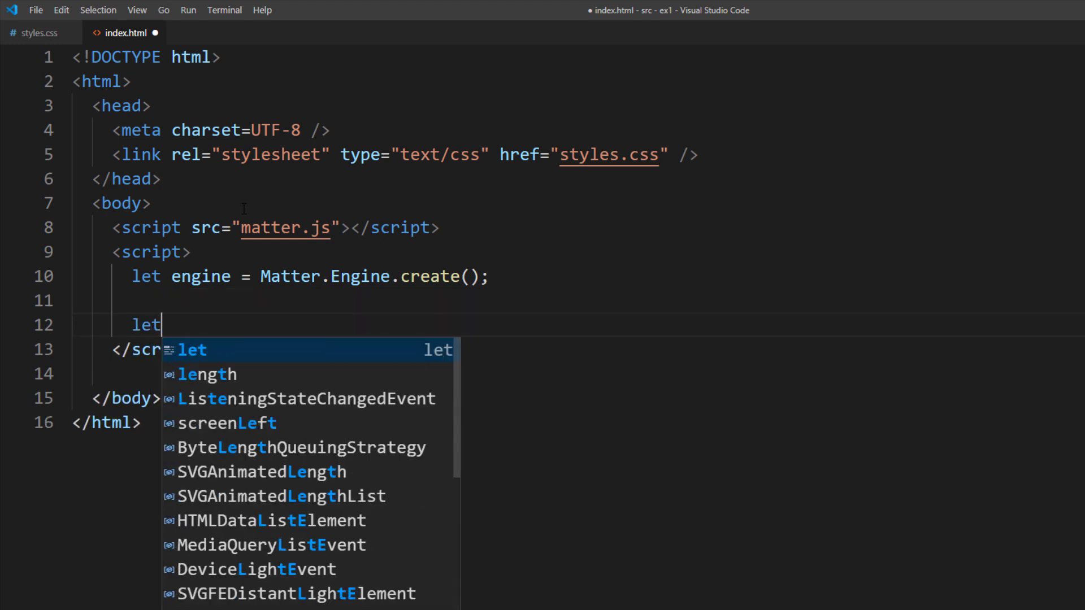
text( render = Matter.Render.create())
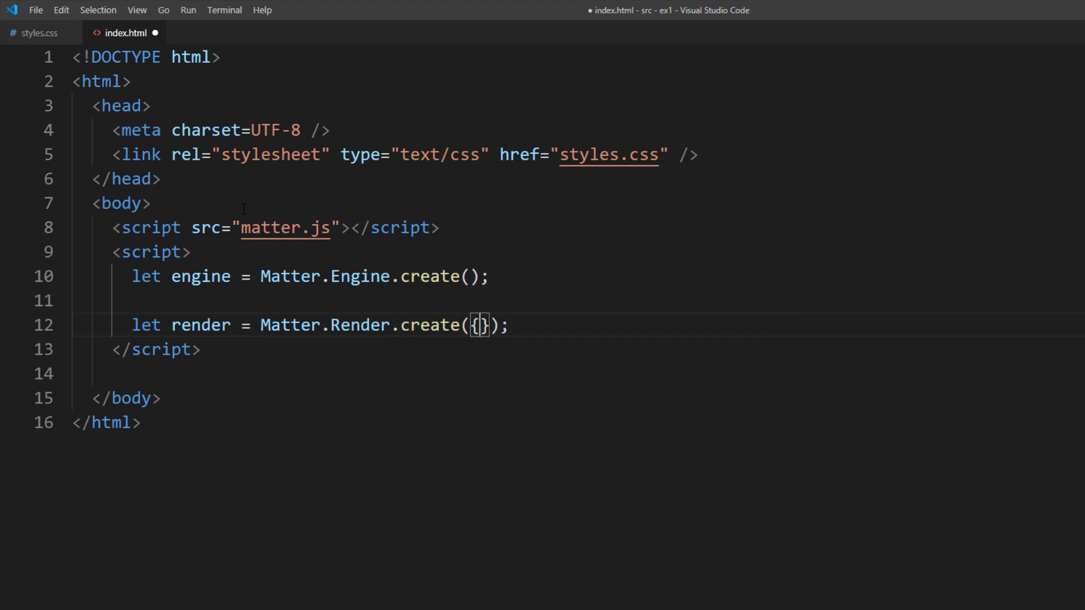
key(Return)
text(elemen)
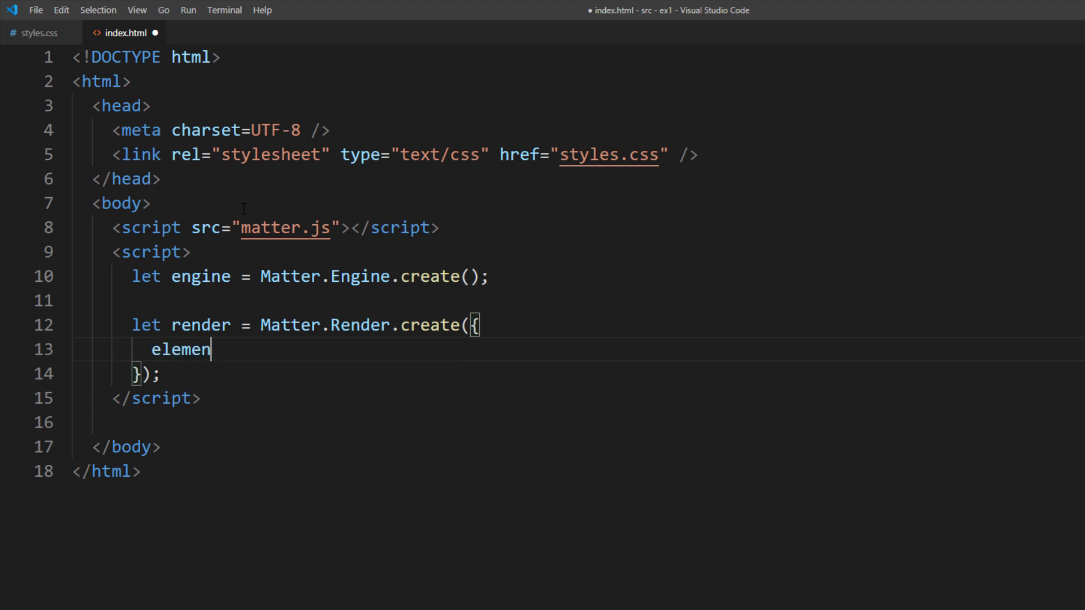
text(t: document.body,)
key(Return)
text(engine:)
key(Tab)
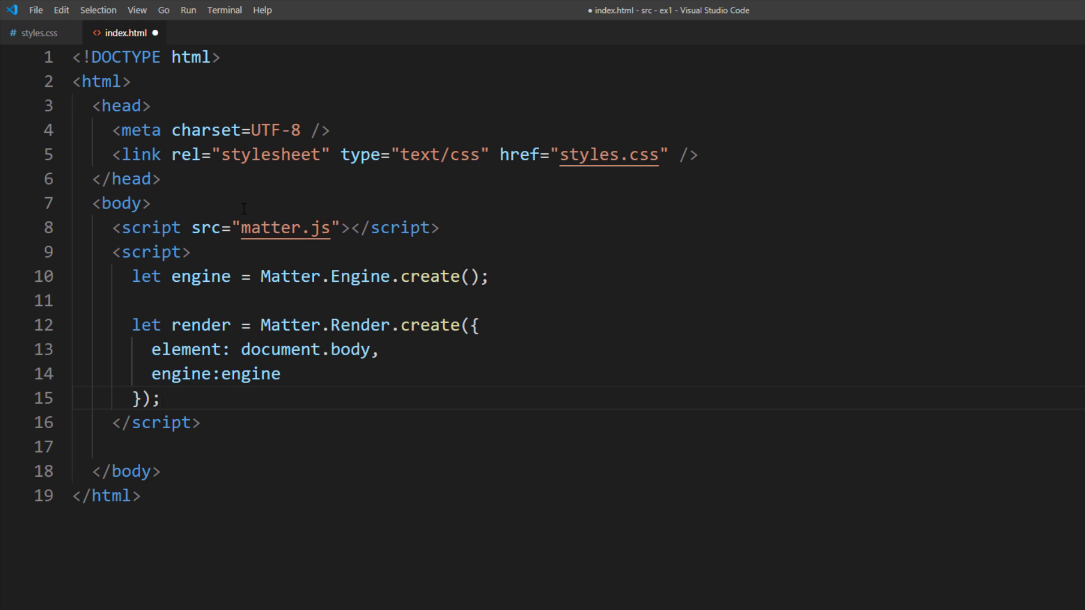
Create a static ground rectangle at 400,600 sized 810 by 60.
key(Return)
key(Return)
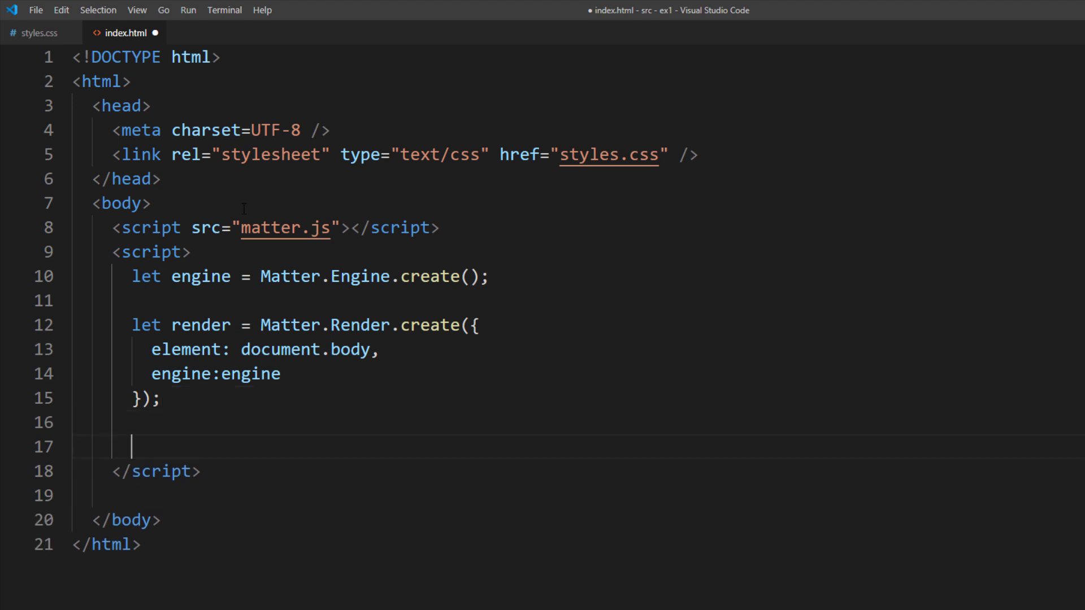
text(let grou)
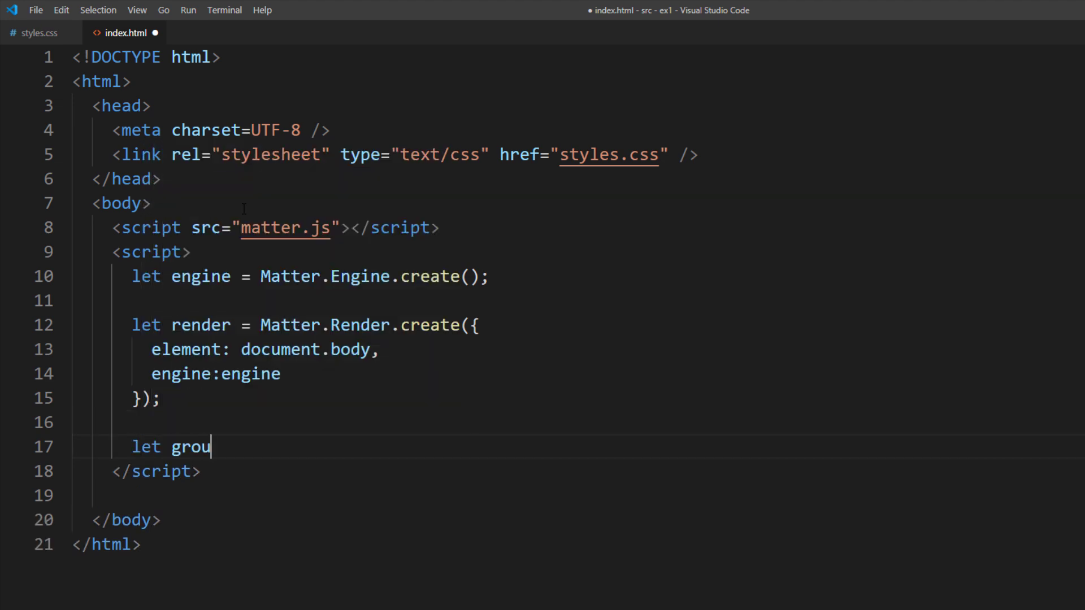
text(nd = Matter.Bodies)
text(.rectangle(400,)
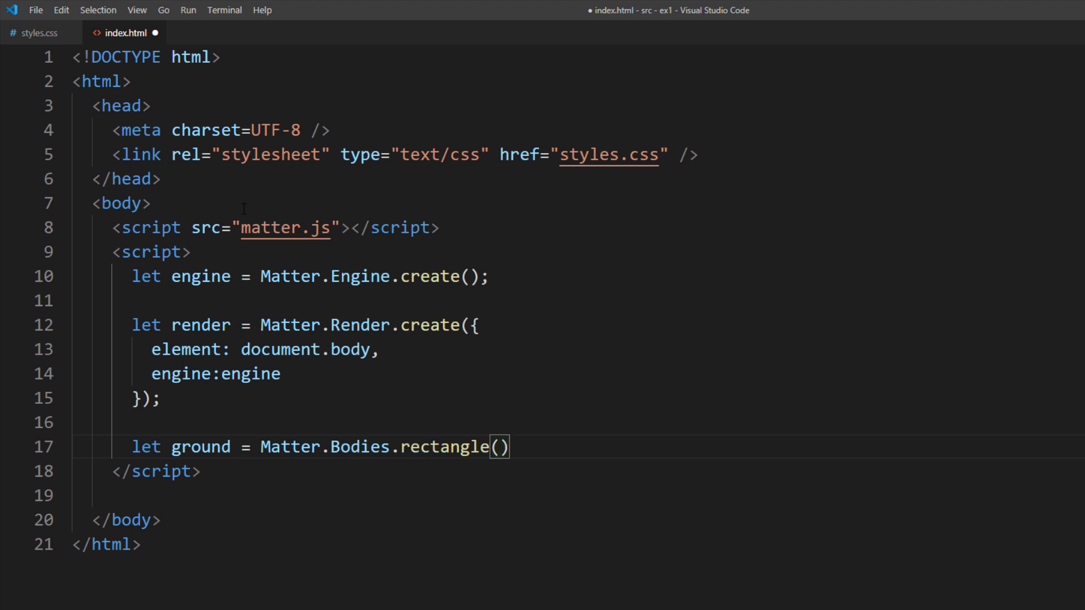
text(600,810,60,)
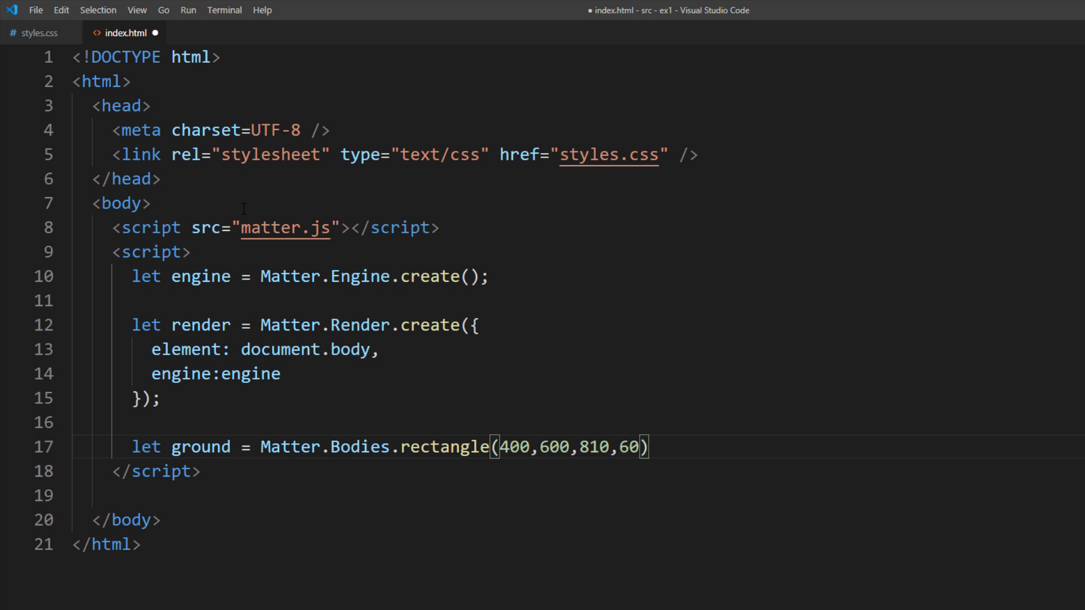
text({)
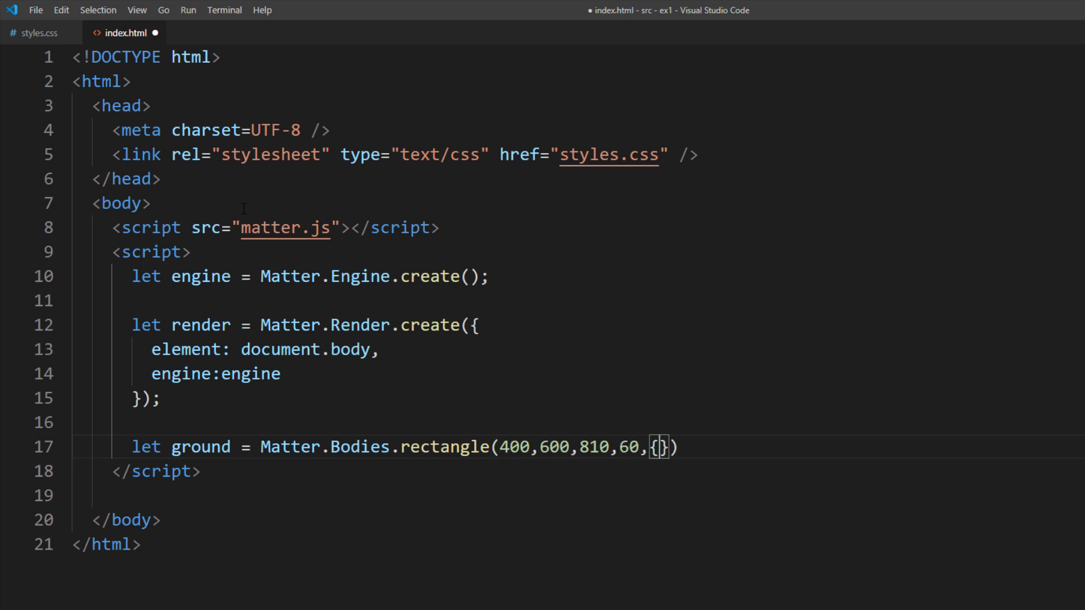
text( isStatic: true)
key(End)
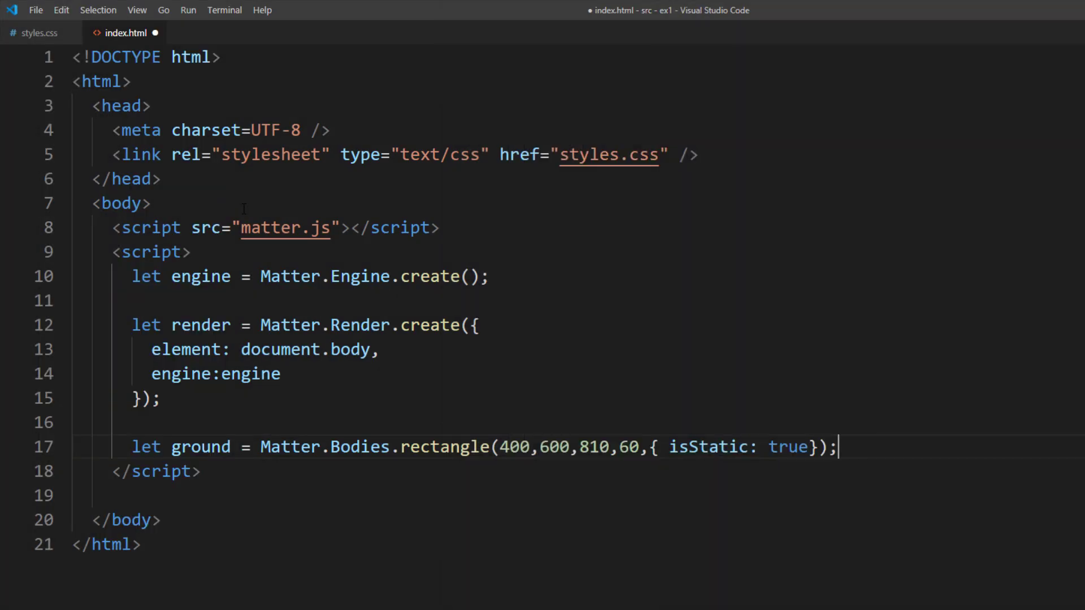
Add an 80×80 boxA at 400,200, then duplicate it as boxB at 450,50.
key(Return)
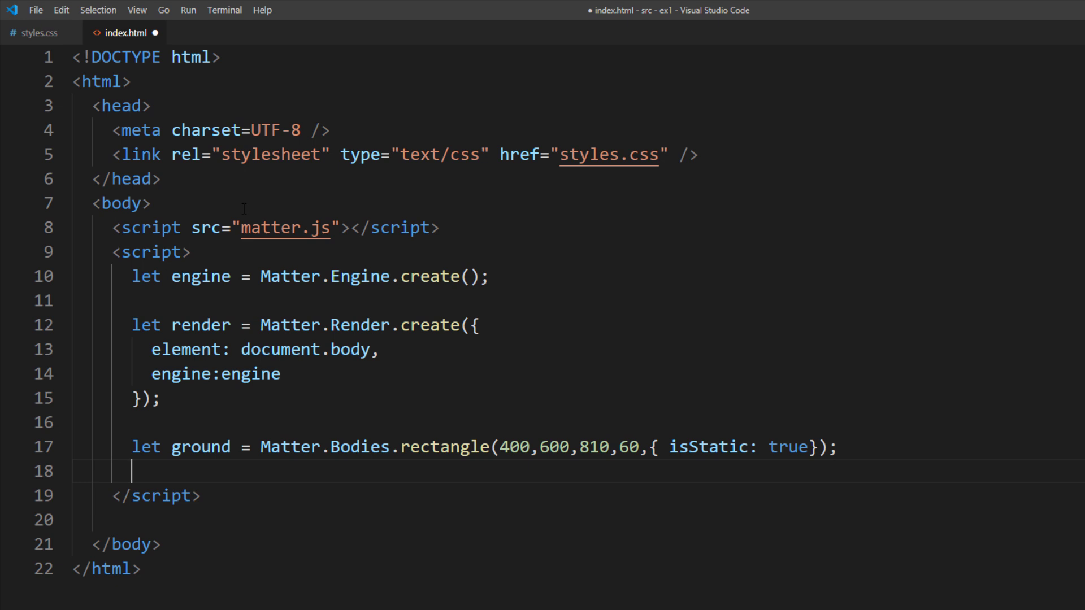
scroll(244, 208, down, 3)
scroll(244, 208, down, 3)
scroll(244, 208, down, 2)
scroll(245, 208, down, 1)
text(let boxA = Matter.B)
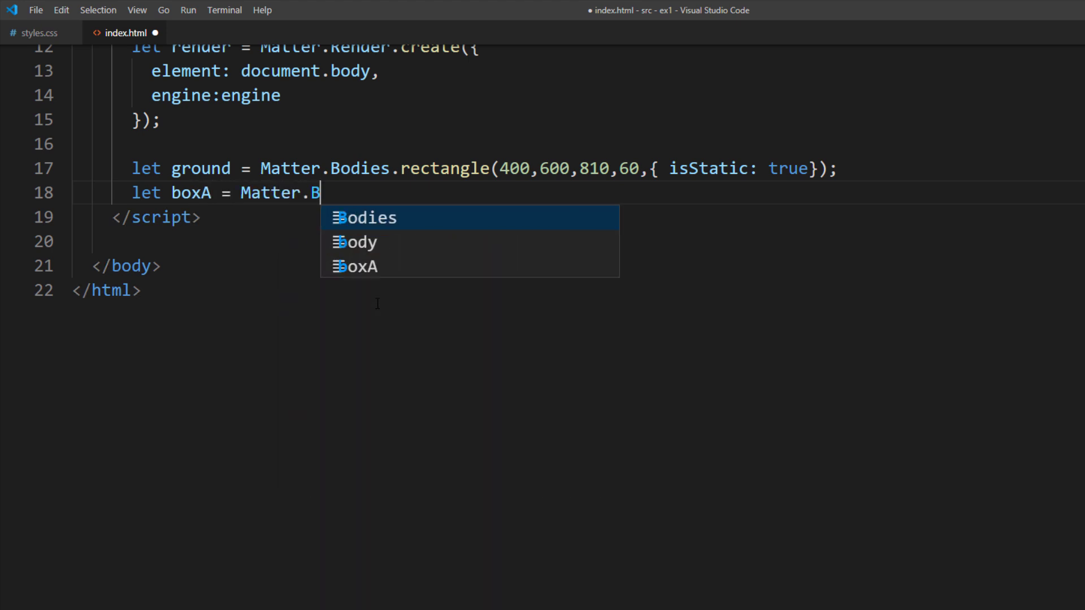
text(odies.rectangle)
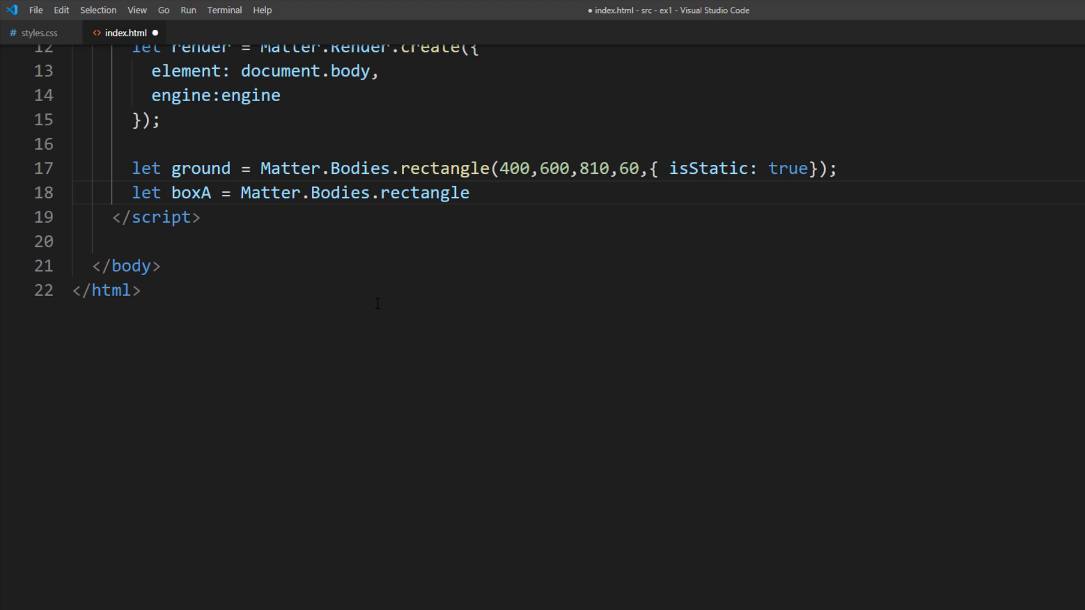
text((400,200,80,80);)
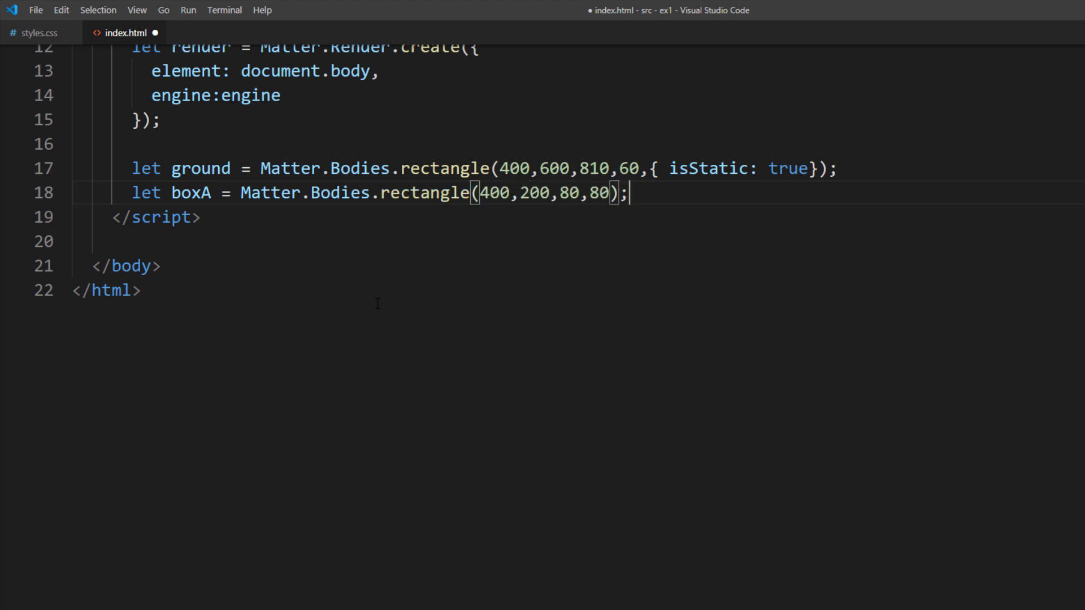
key(Return)
drag(629, 192, 134, 192)
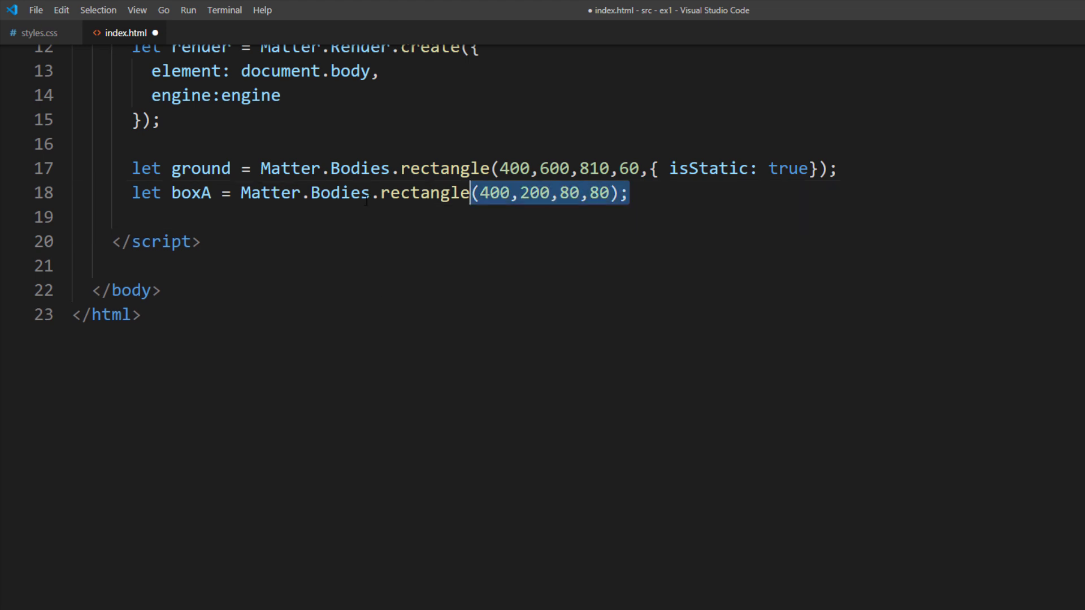
key(ctrl+c)
click(138, 227)
key(ctrl+v)
drag(211, 217, 201, 218)
text(B)
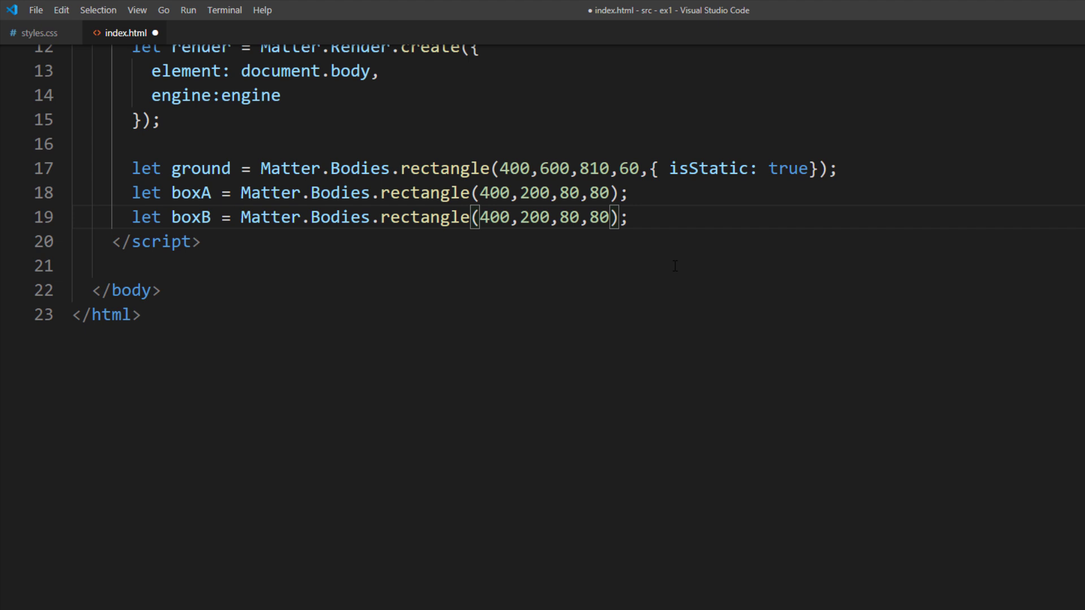
key(BackSpace)
text(5)
key(Right)
key(BackSpace)
key(BackSpace)
text(5)
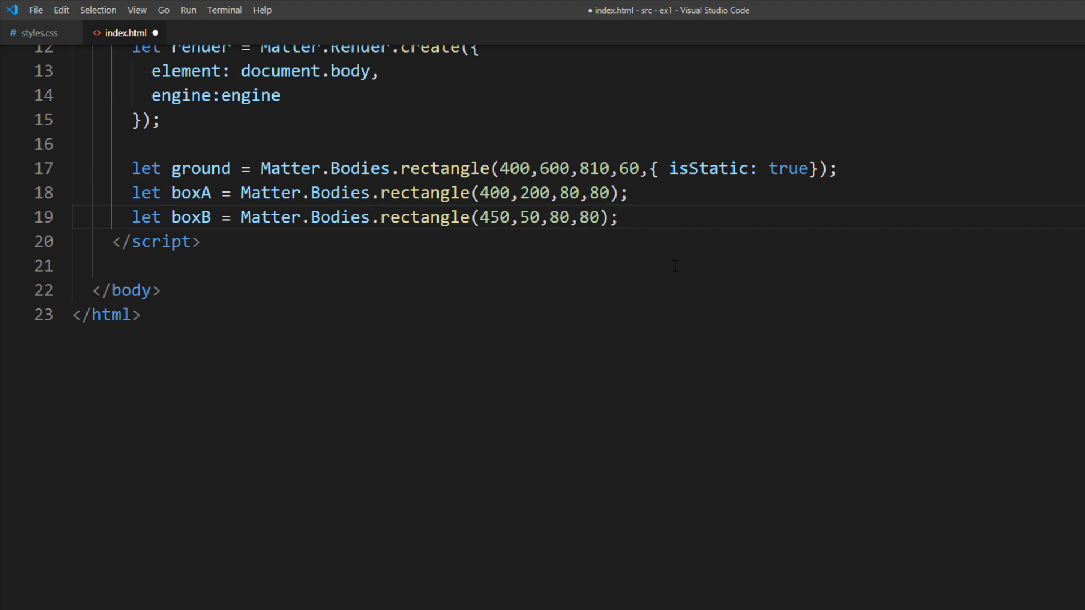
Add boxA, boxB and ground to engine.world with Matter.World.add.
key(Return)
key(Return)
text(Matter.World.add)
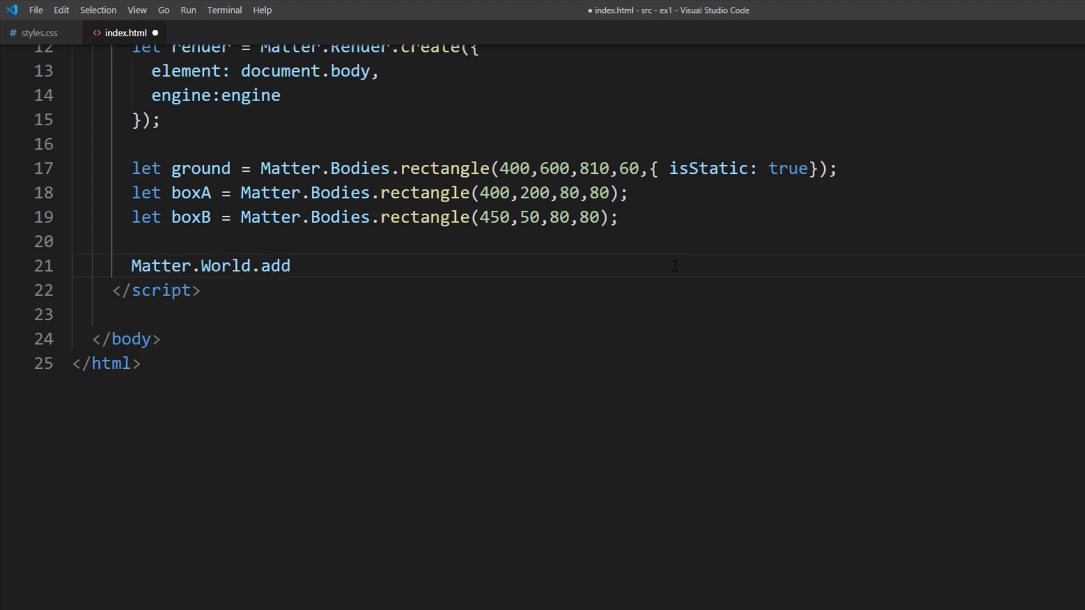
text((engine)
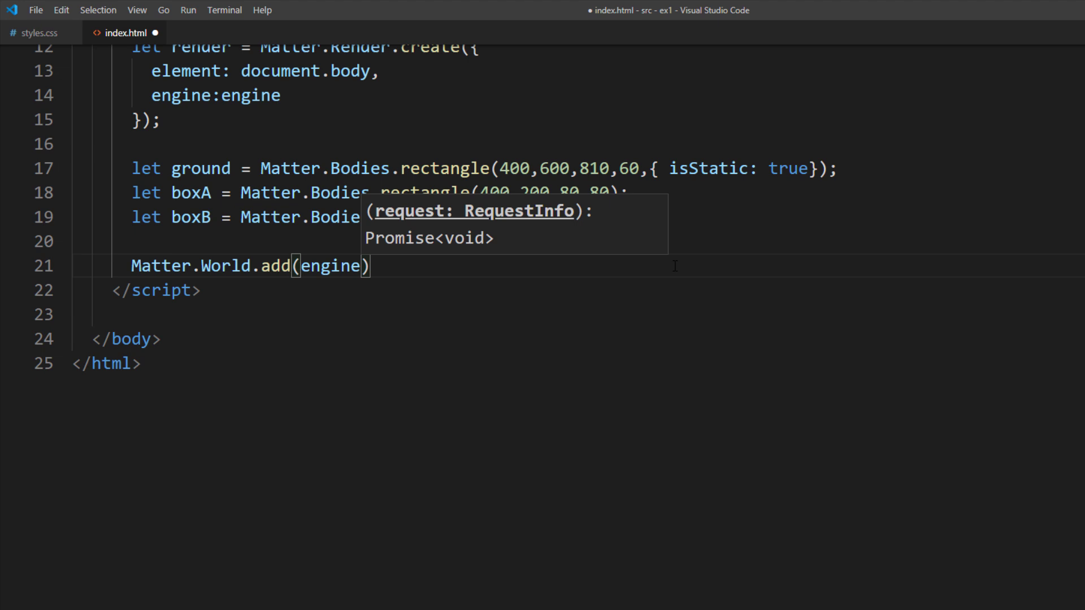
text(.world,[boxA,bo)
key(Down)
key(Return)
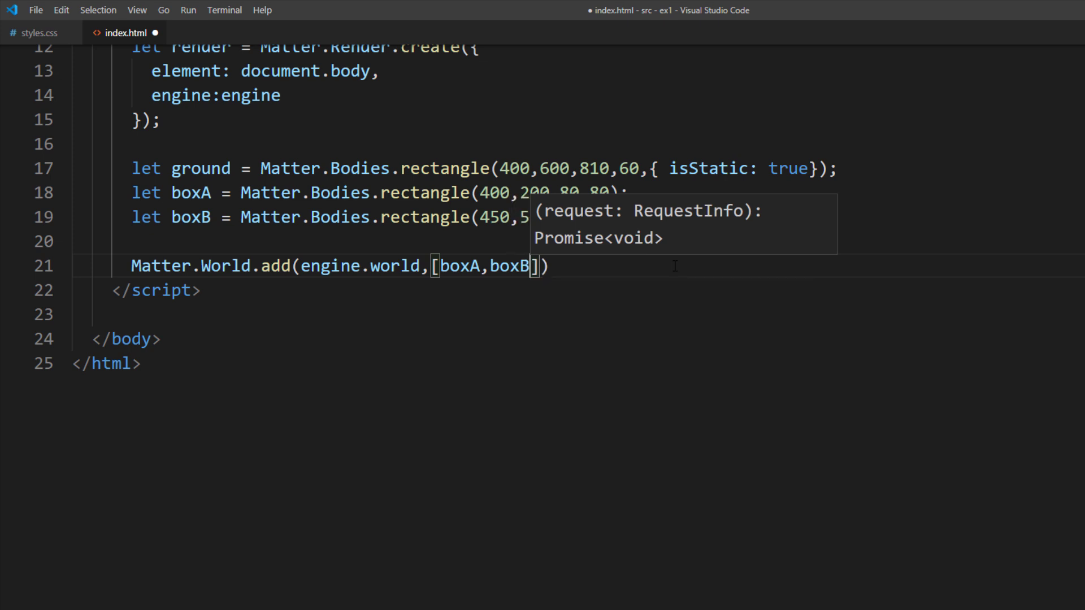
text(,g)
key(Return)
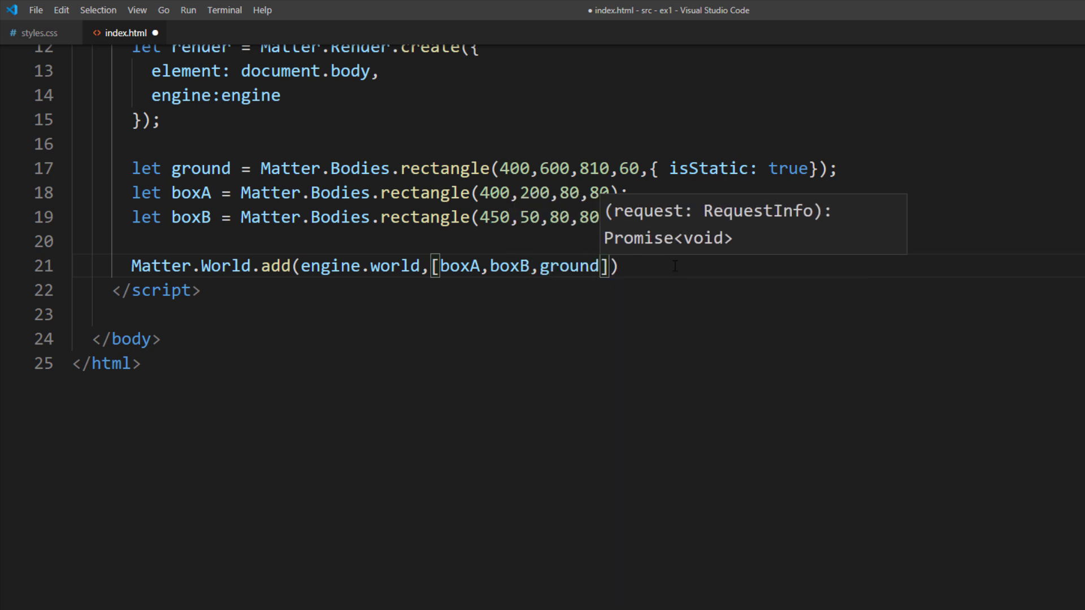
key(End)
Start the simulation with Matter.Engine.run(engine) and Matter.Render.run(render).
key(Return)
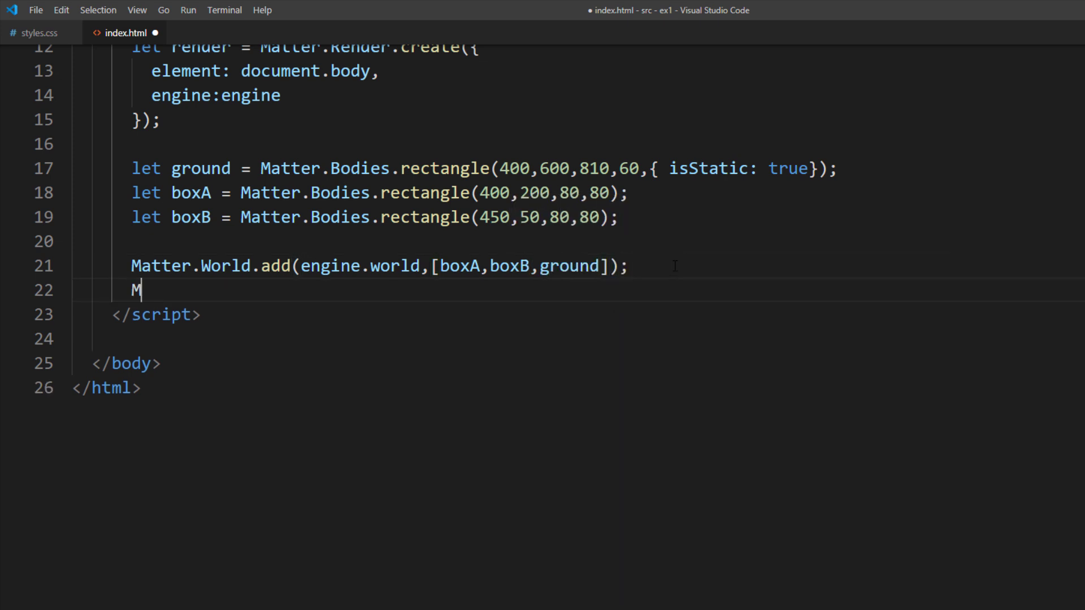
text(atter.E)
key(Tab)
text(.run()
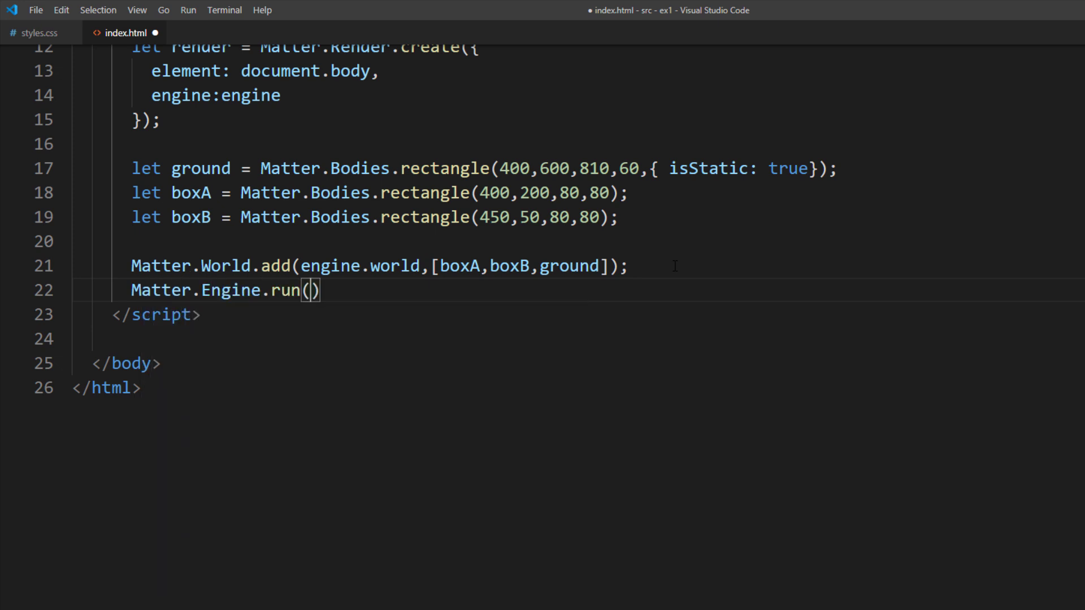
text(engine);)
key(Return)
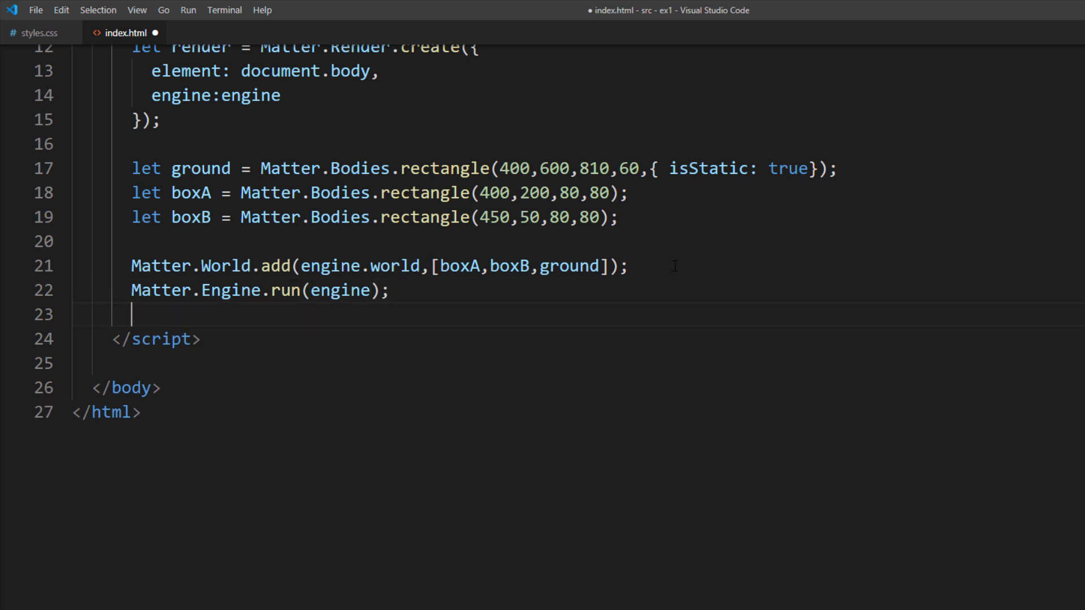
text(Matter.R)
key(Tab)
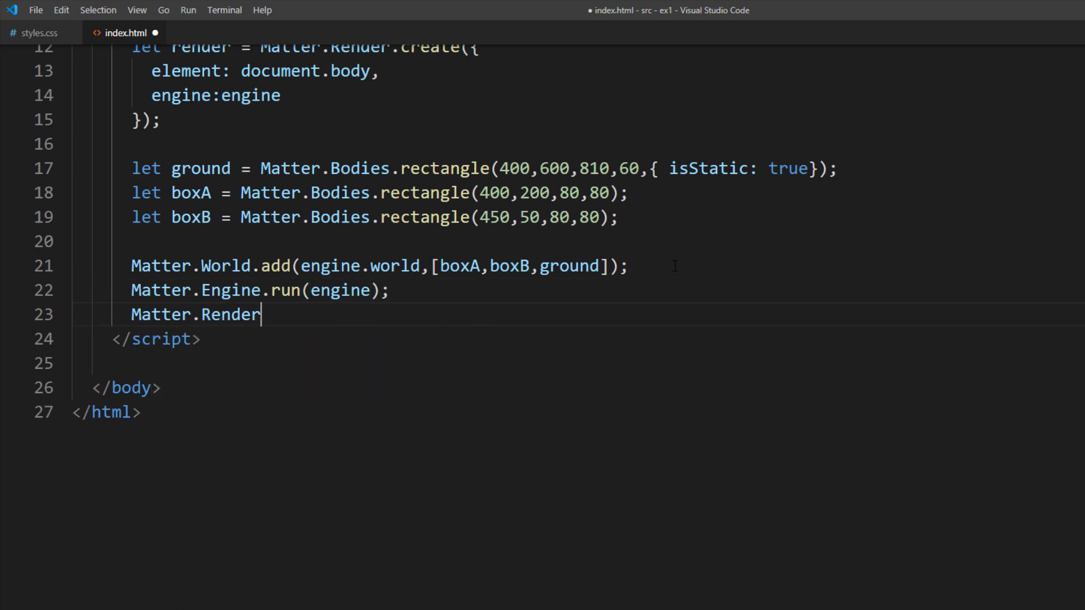
text(.run(render)
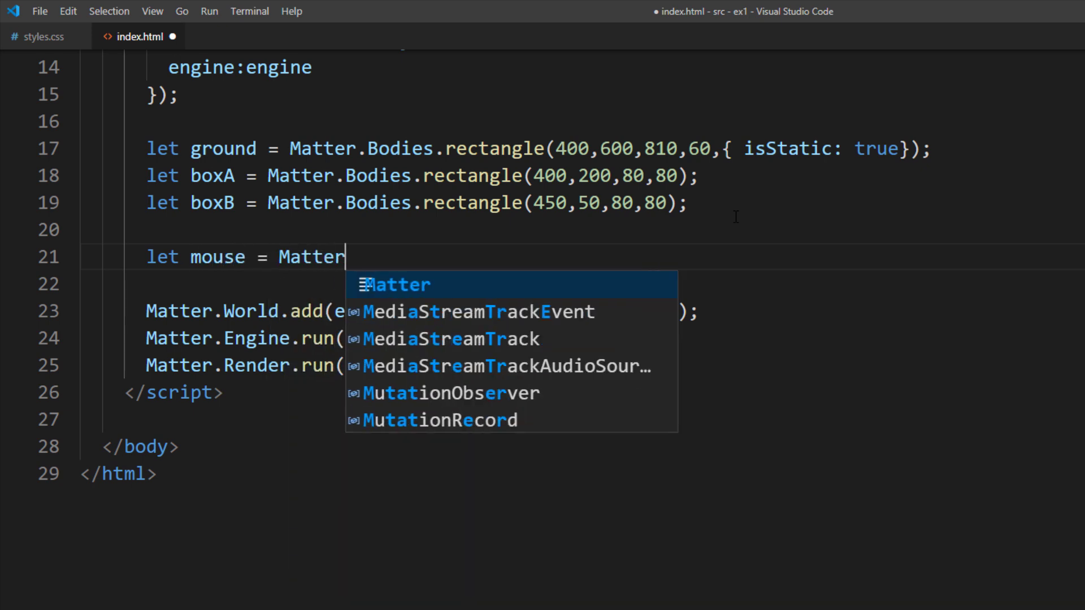
text(.Mouse.create(render.canv)
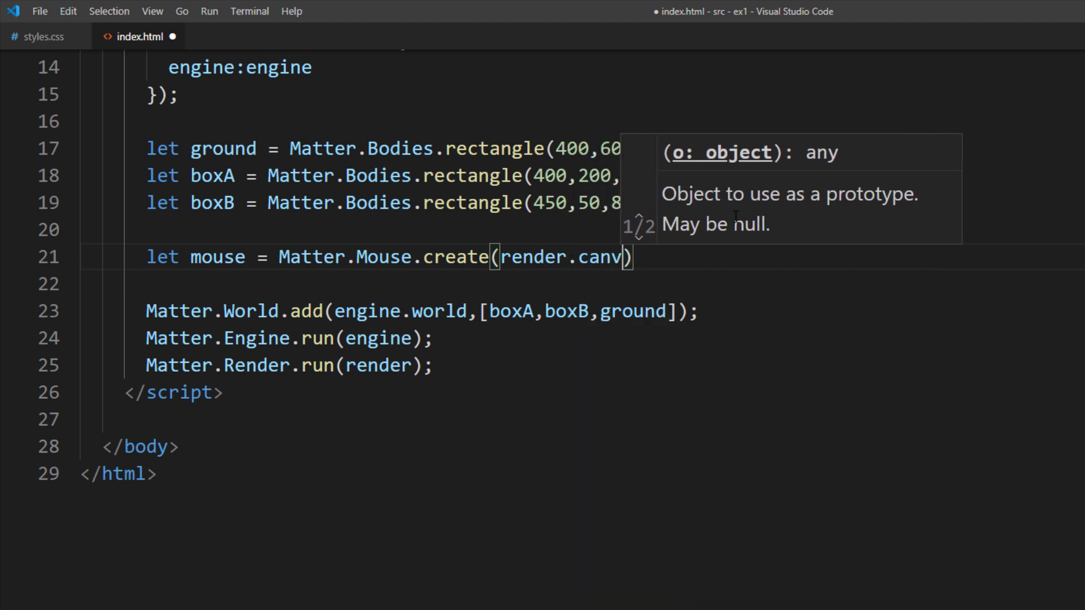
text(as)
Create a mouse on render.canvas and mouseCoonstraint with render visible false.
key(End)
text(;)
key(Return)
text(let mouse)
text(C)
text(oonstraint = )
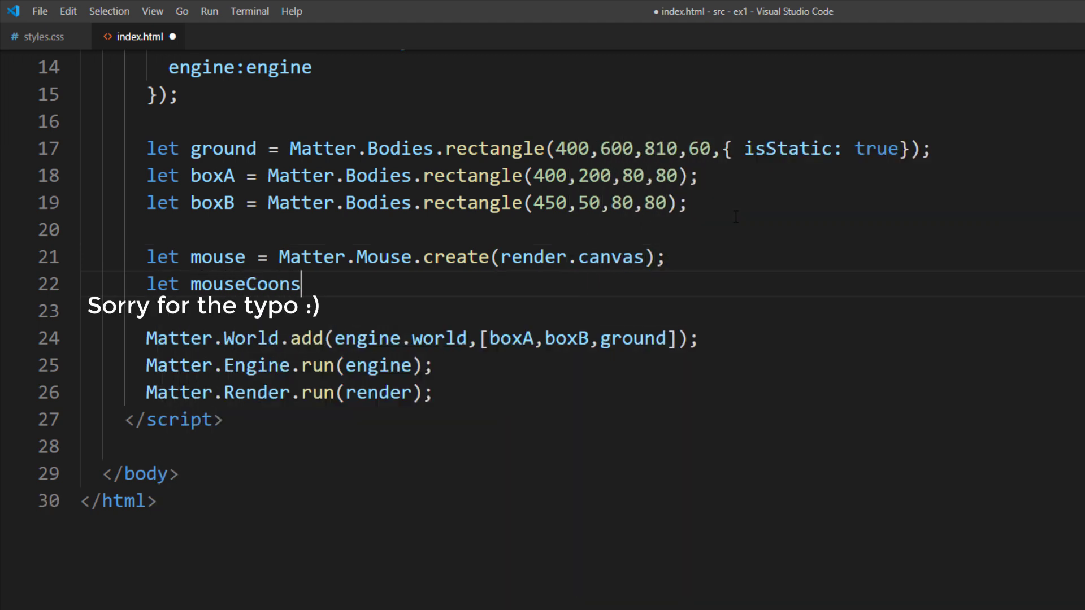
text(Ma)
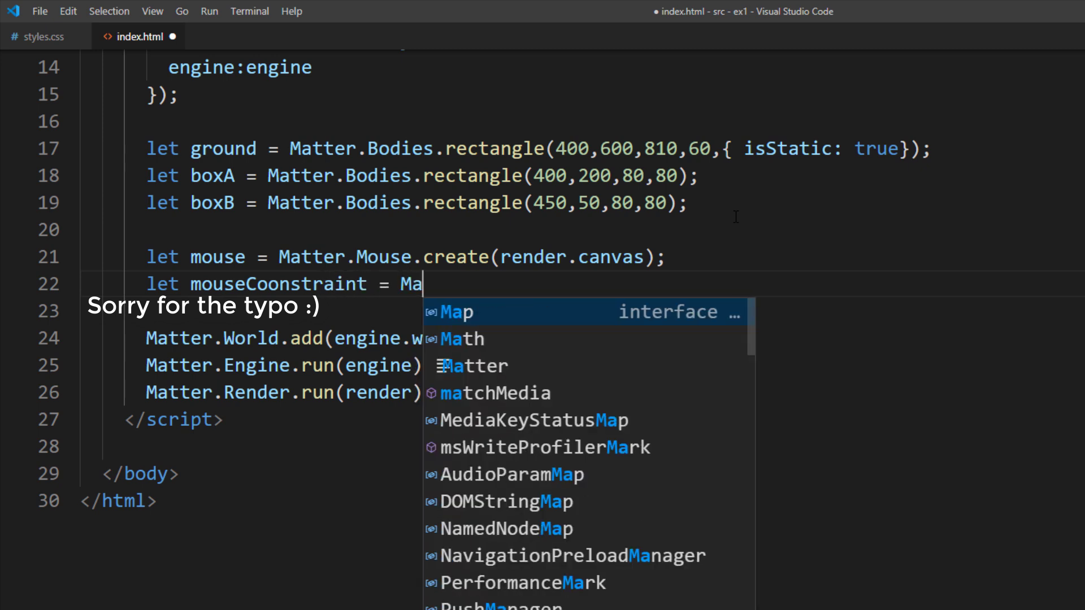
text(tter.Mouse)
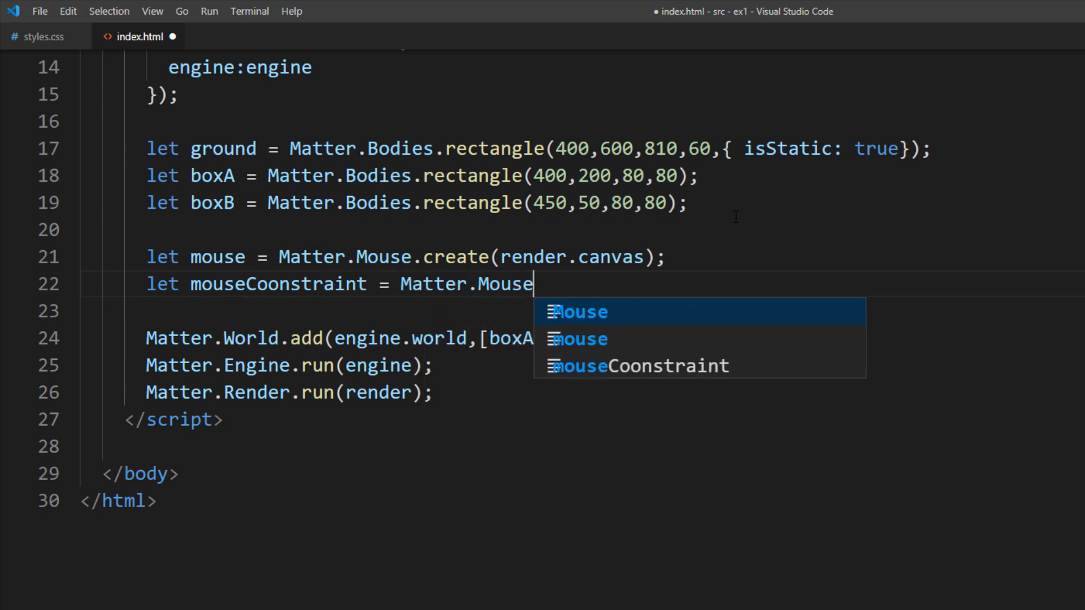
text(Constraint.create(engine, {)
key(Right)
key(Right)
key(Left)
key(Return)
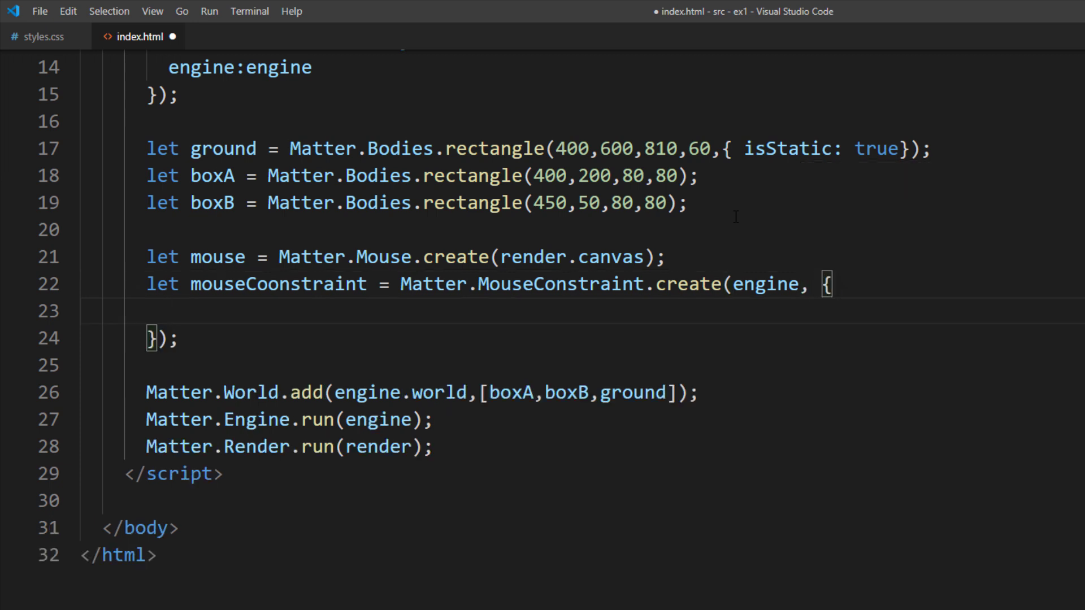
text(mouse: )
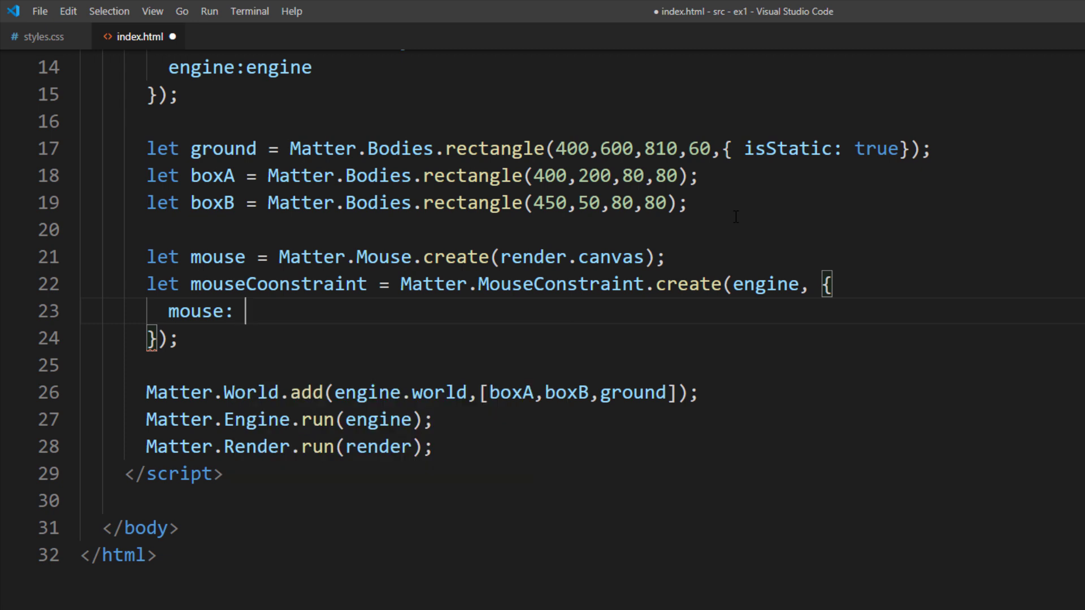
text(mouse,)
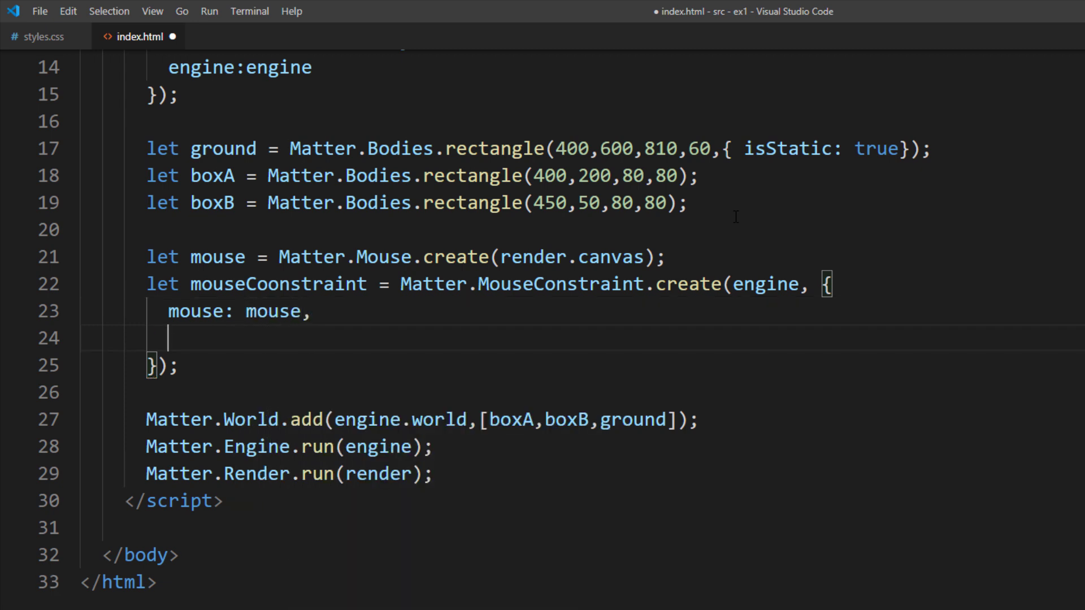
text(constr)
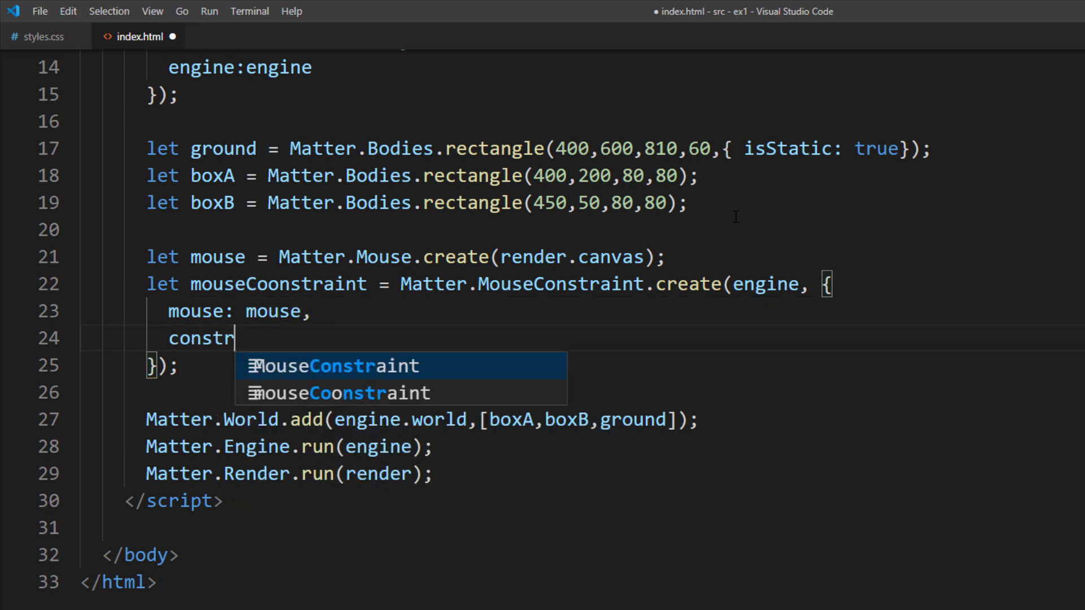
text(aint: {)
key(Return)
text(rende)
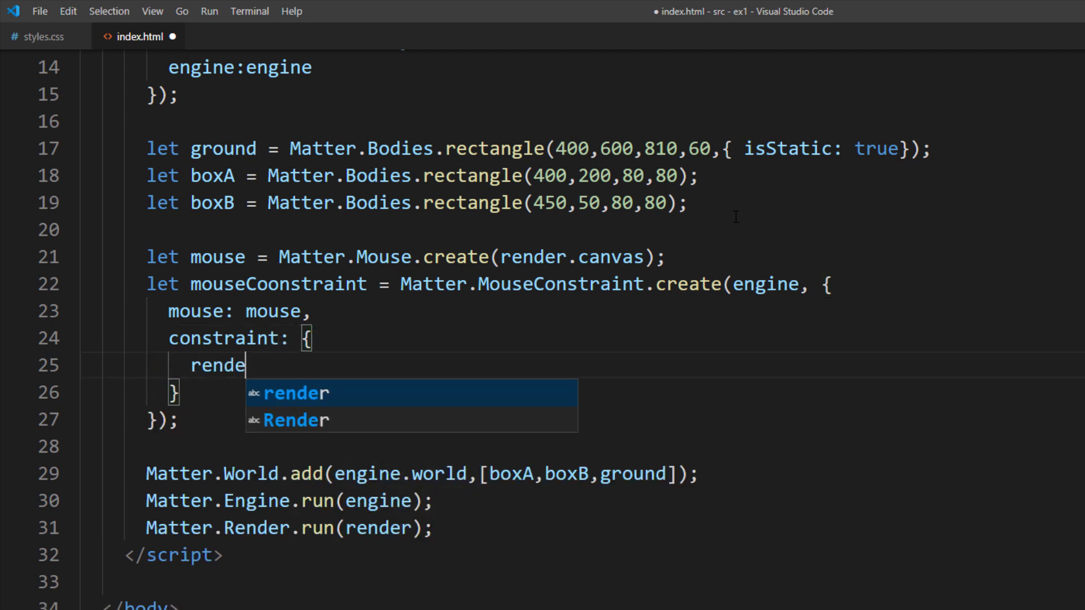
text(r: {visible: false)
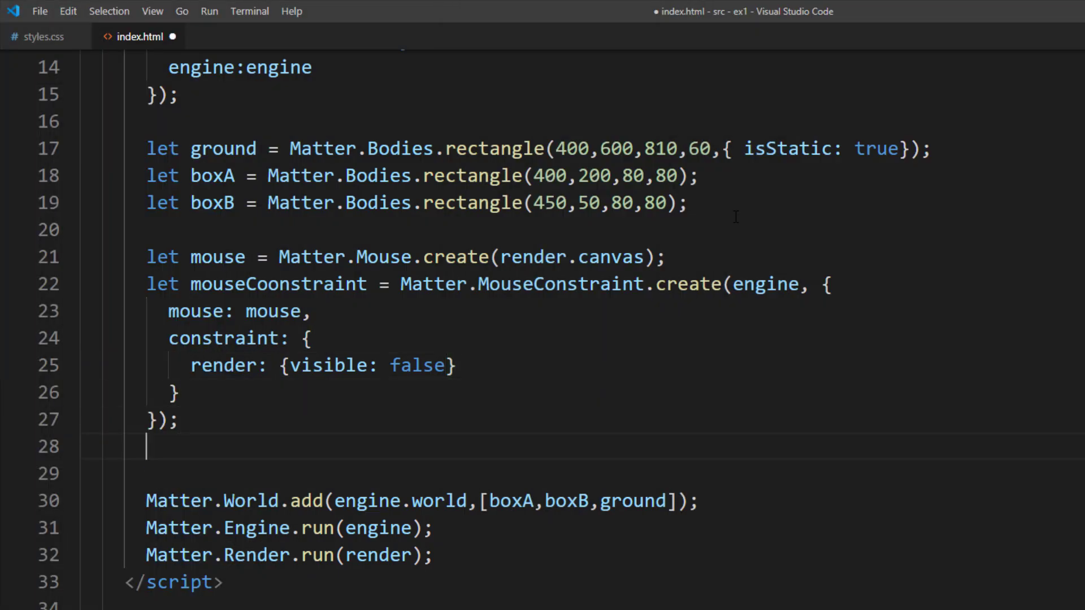
text(render.mous)
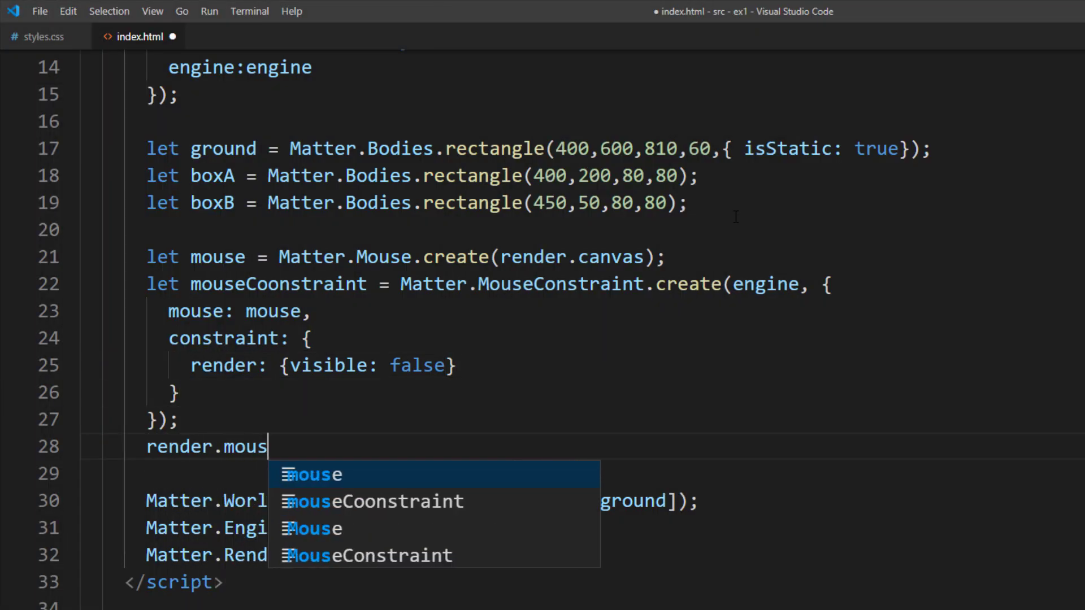
text(e = mouse;)
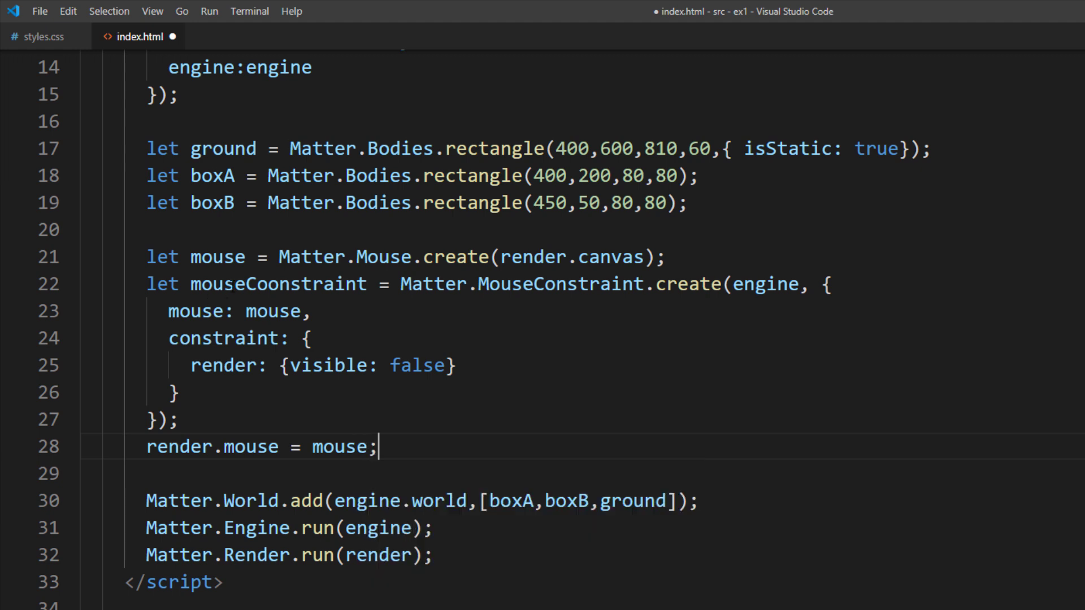
Append mouseCoonstraint to the World.add array after ground.
double_click(275, 285)
key(ctrl+c)
click(665, 502)
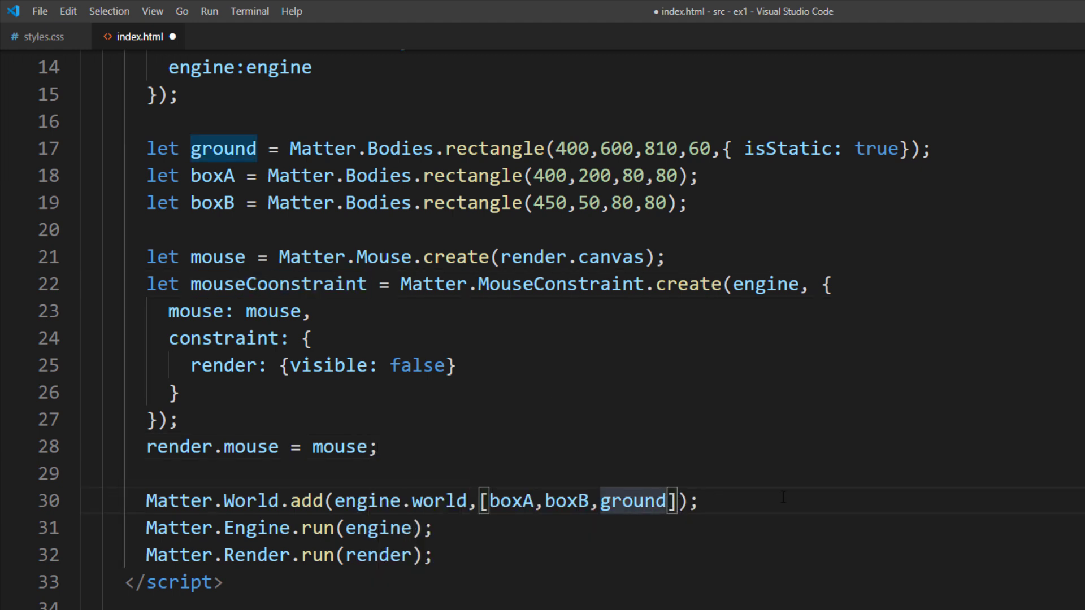
text(,)
key(ctrl+v)
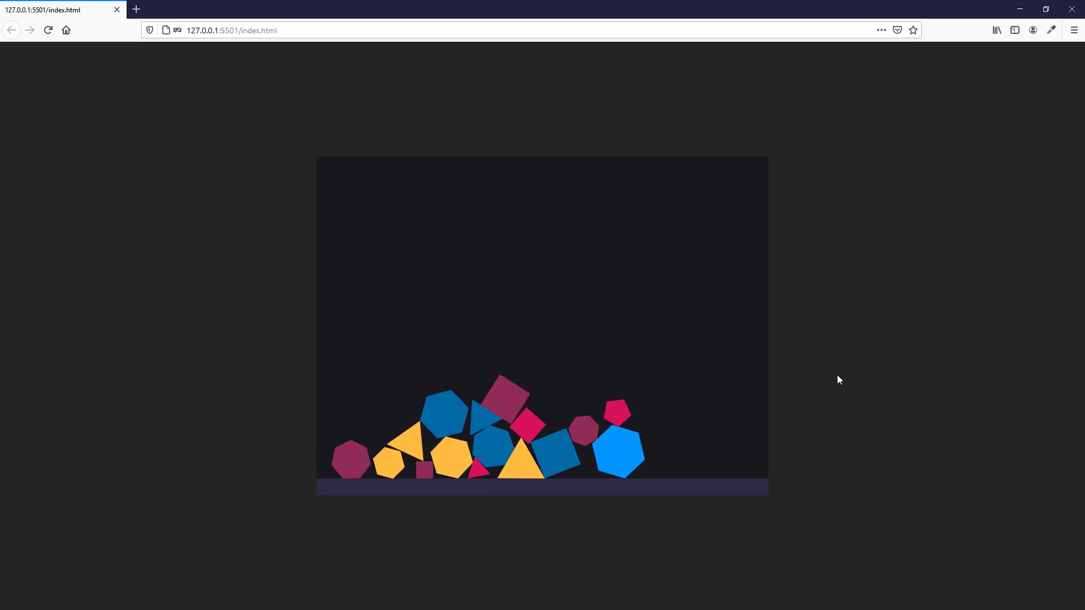
Fling the blue hexagon, yellow hexagon and pink pentagon around the polygon pile.
drag(408, 421, 419, 391)
mouse_move(448, 450)
mouse_down()
mouse_move(668, 445)
mouse_move(526, 381)
mouse_up()
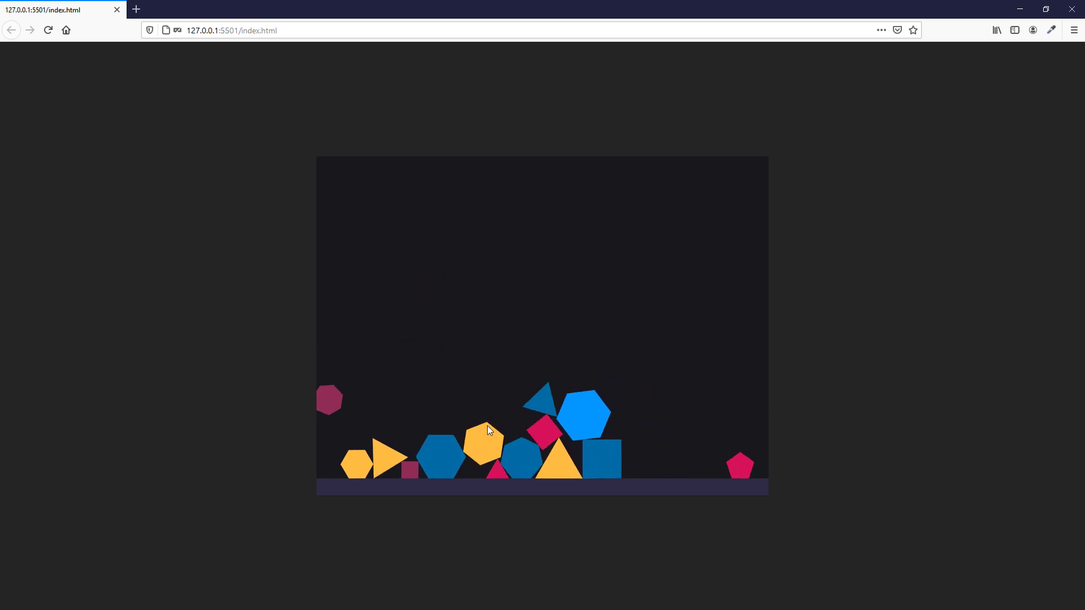
drag(360, 462, 443, 420)
drag(737, 463, 693, 323)
drag(589, 407, 565, 391)
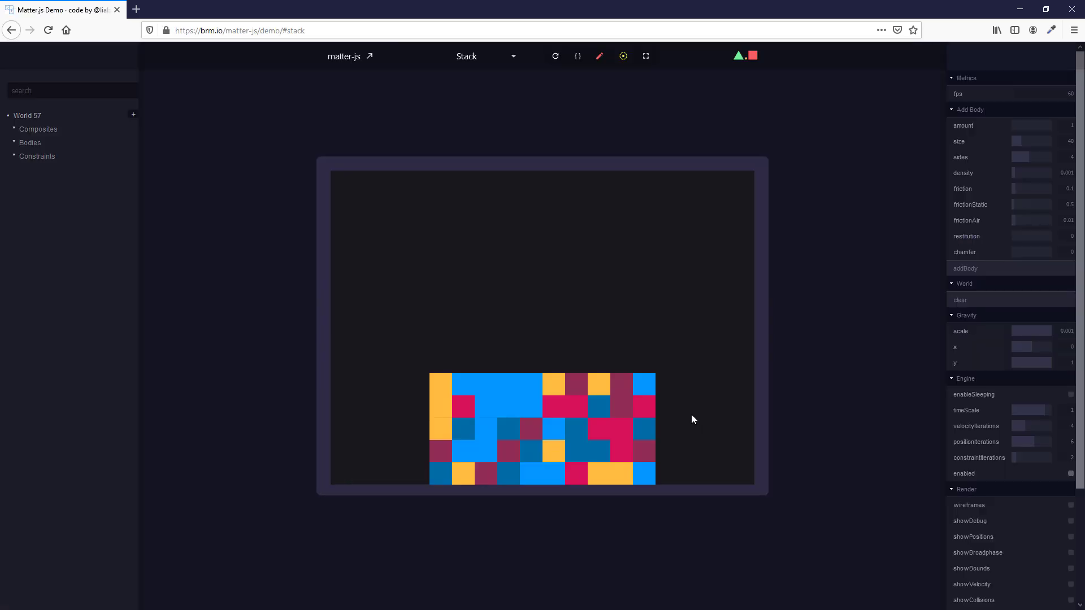
Pull a block through the Stack demo, then through the Pyramid demo.
drag(643, 471, 453, 391)
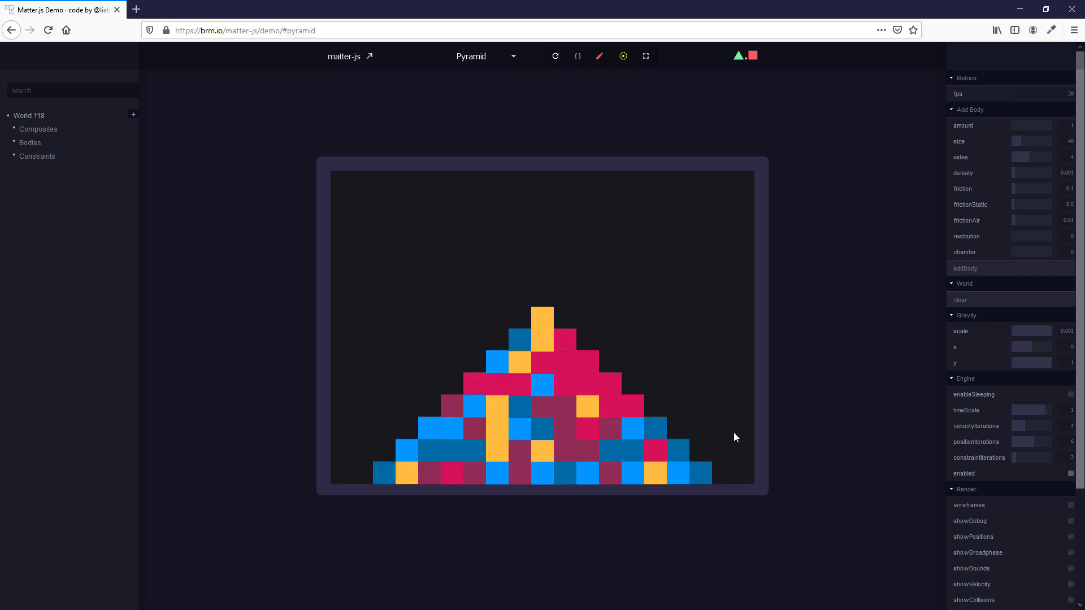
drag(548, 470, 509, 455)
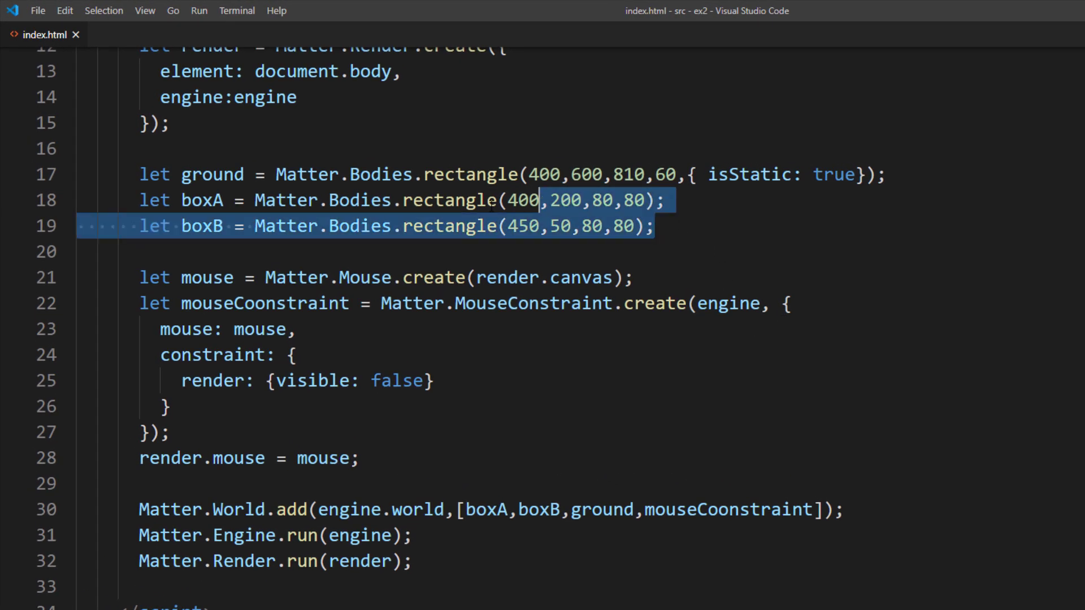
Delete the boxA and boxB declarations and remove 'boxA,boxB,' from the World.add array.
drag(497, 204, 53, 216)
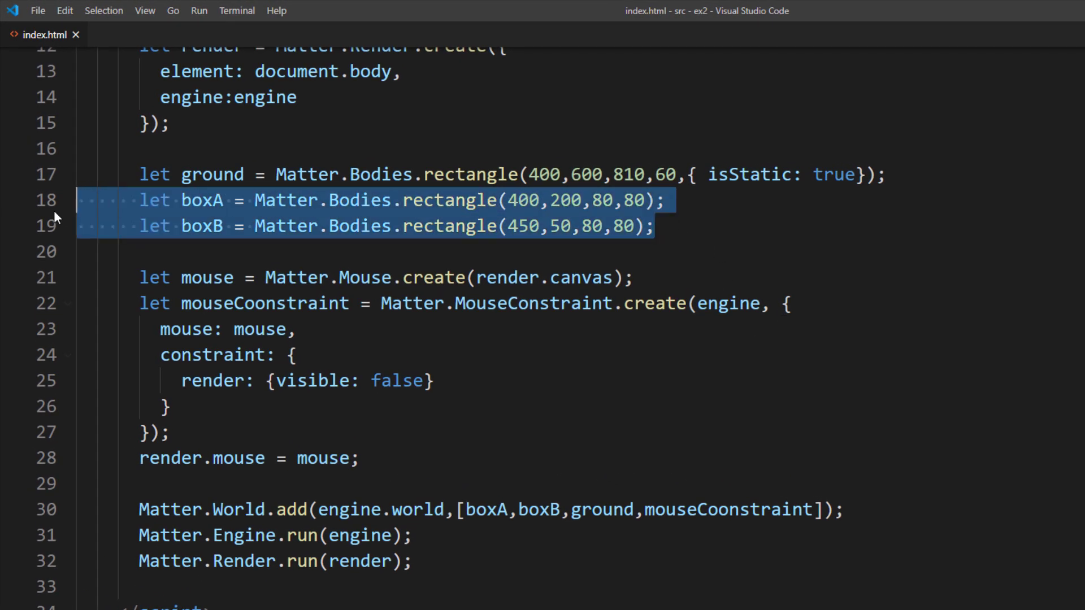
key(BackSpace)
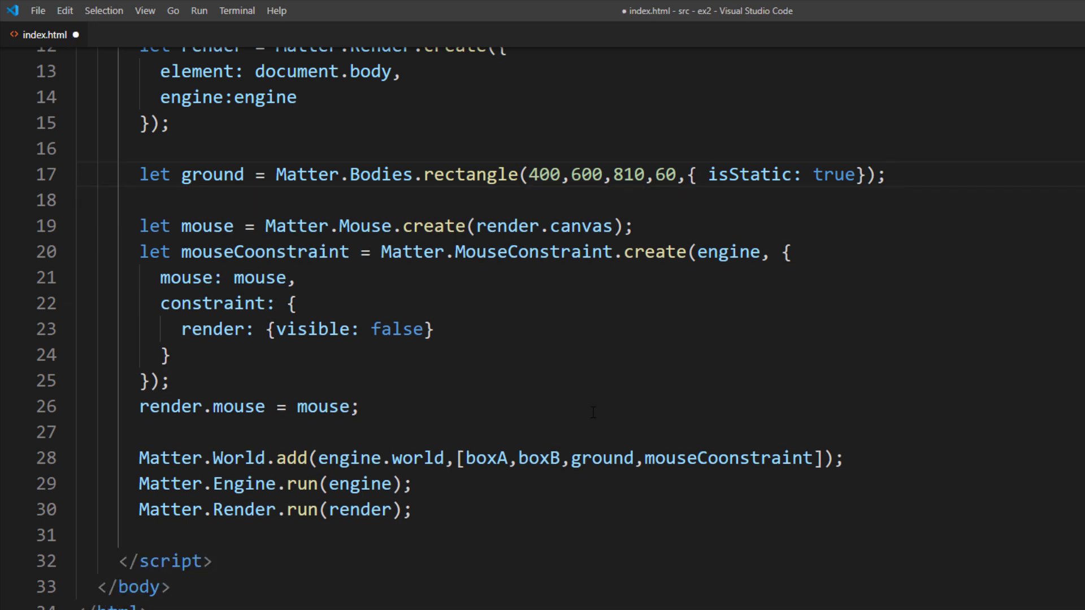
drag(573, 460, 477, 458)
key(BackSpace)
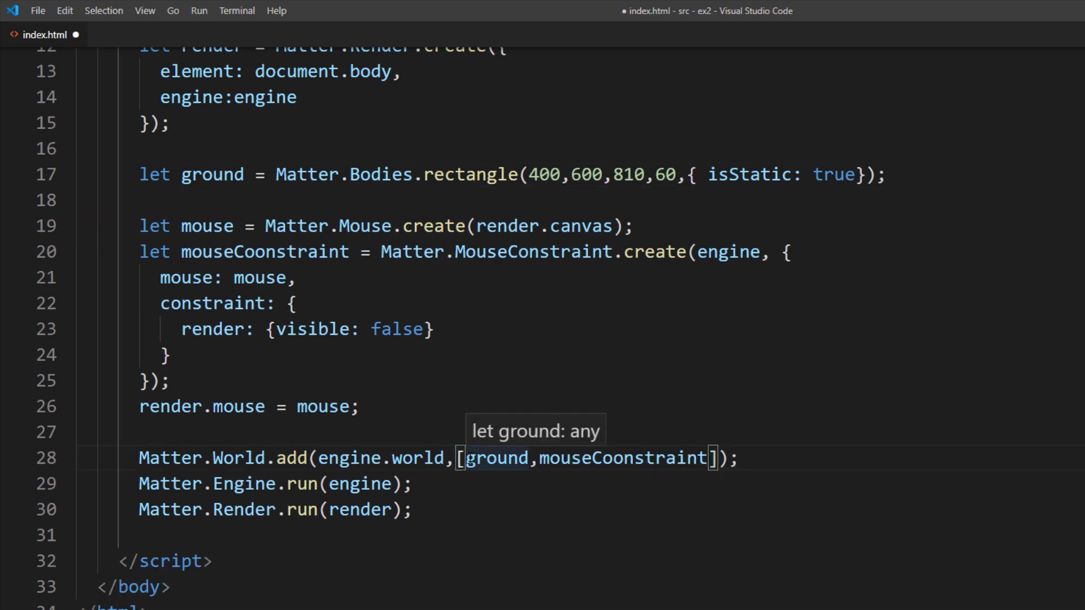
click(388, 408)
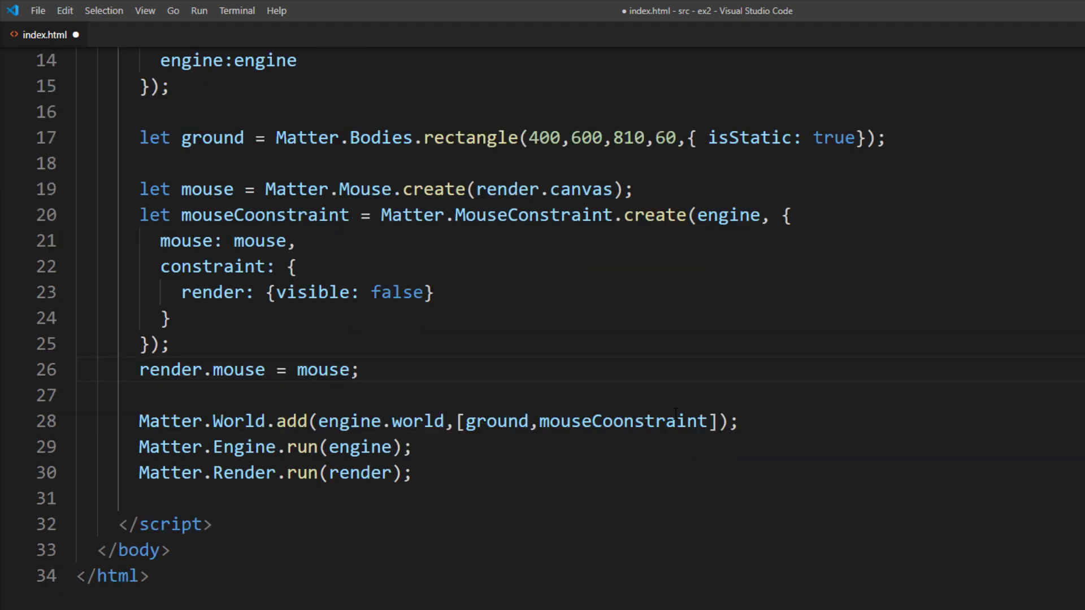
scroll(675, 414, down, 3)
Write the 4×4 stack code, filling in its callback function body.
key(Return)
key(Return)
text(l)
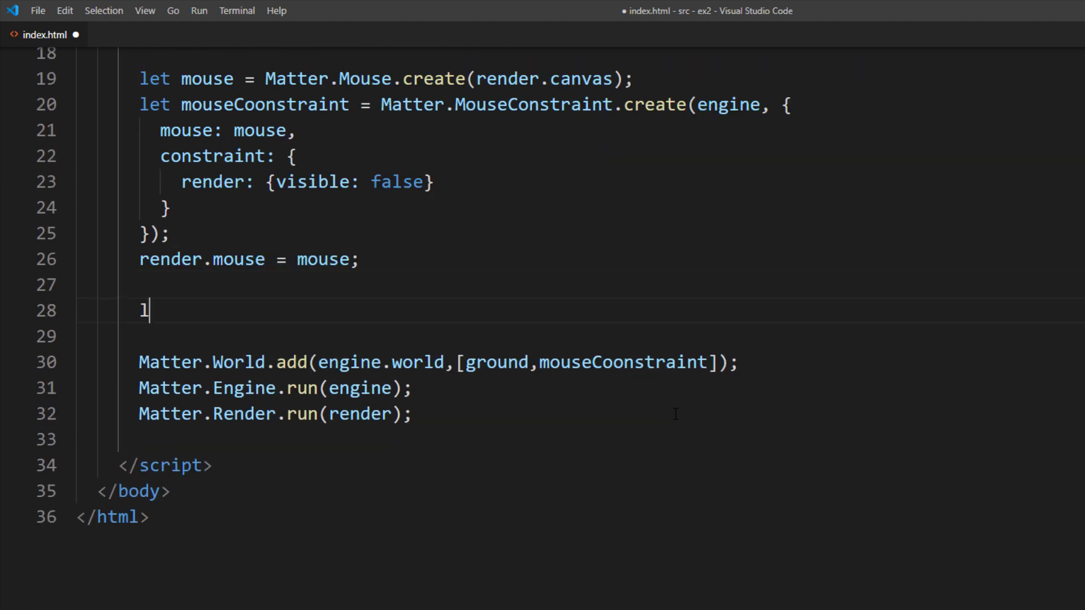
text(et stack = Ma)
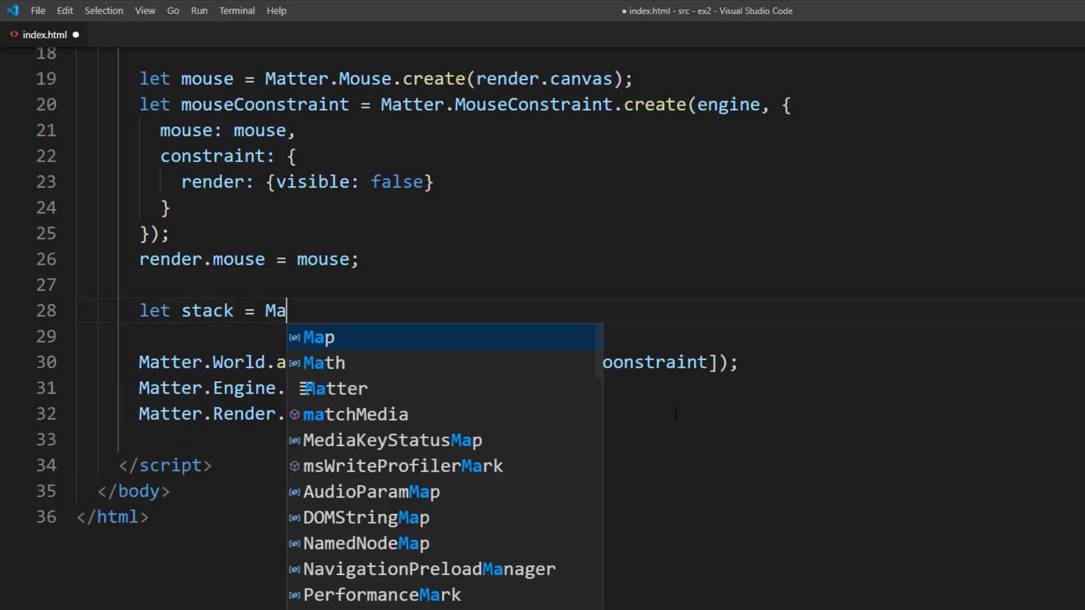
text(tter.Compos)
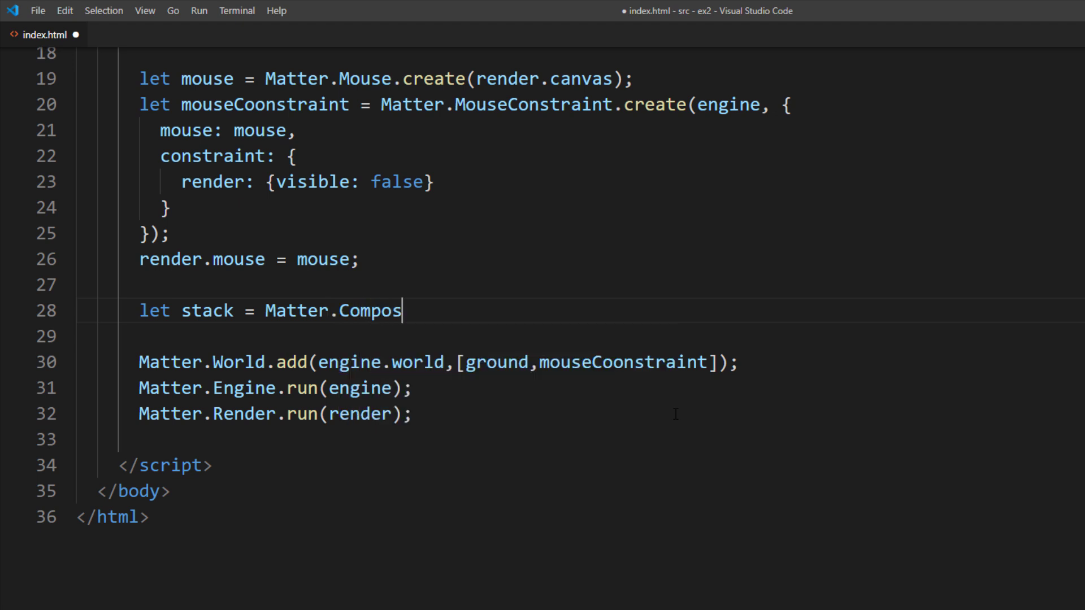
text(ites.stack(200,200,4,4,0,0,)
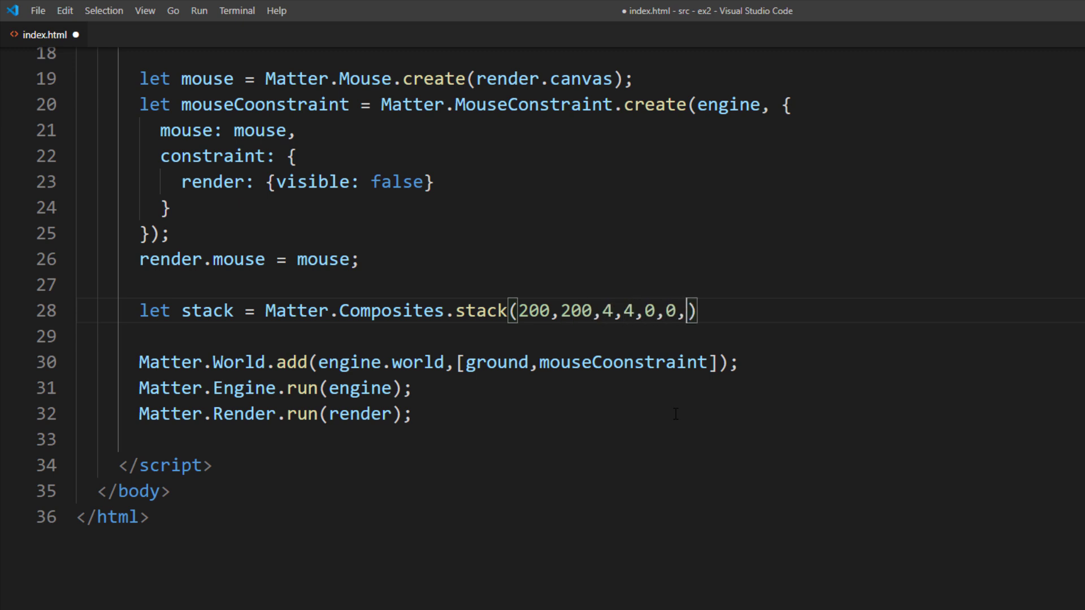
text(function(x,y))
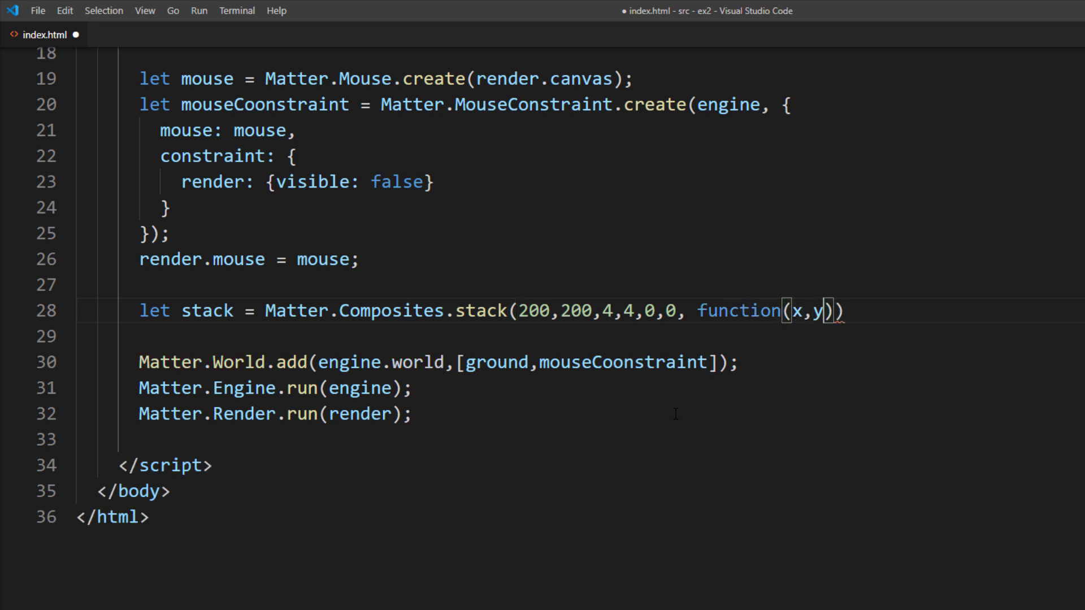
text({})
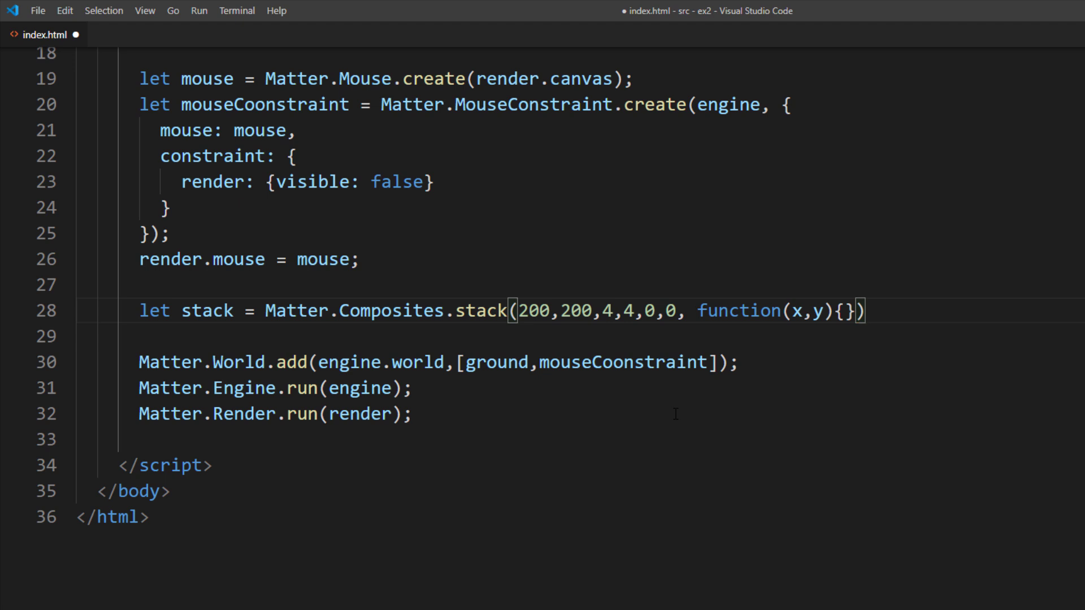
key(Left)
key(Return)
text(return Matter.Bodies.rectangle)
text((x)
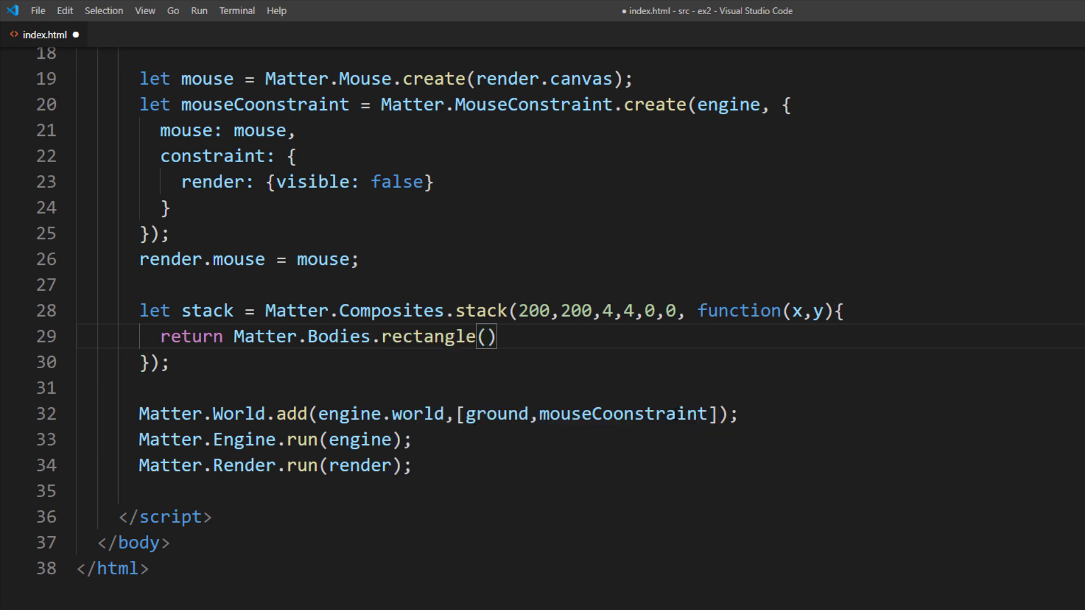
text(,y,80,80)
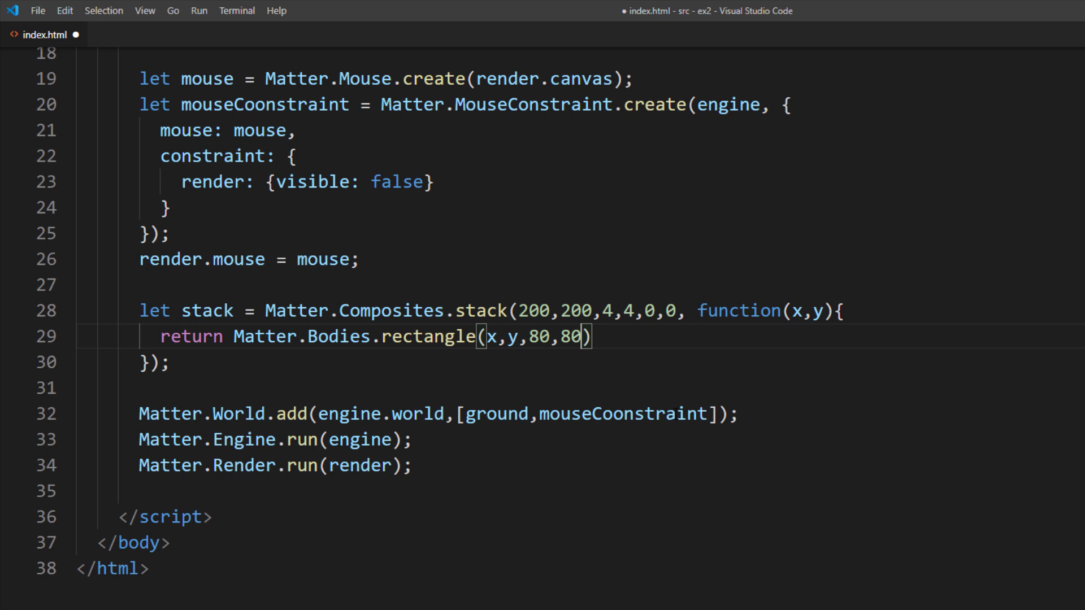
text();)
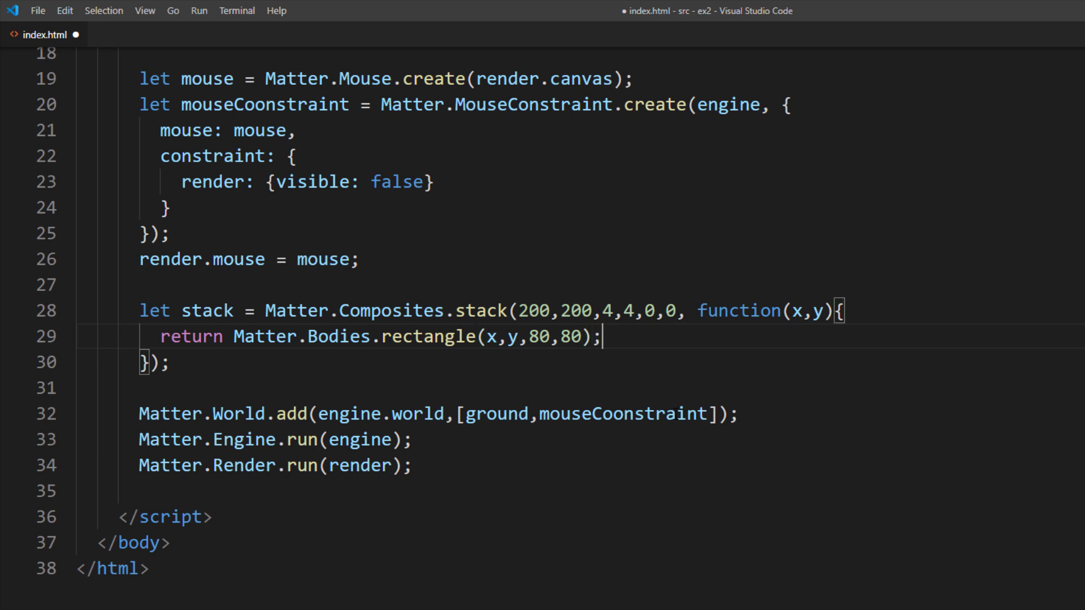
Add 'stack' before ground in Matter.World.add, save, and view the boxes in Firefox.
click(466, 414)
text(stack,)
key(ctrl+s)
key(alt+Tab)
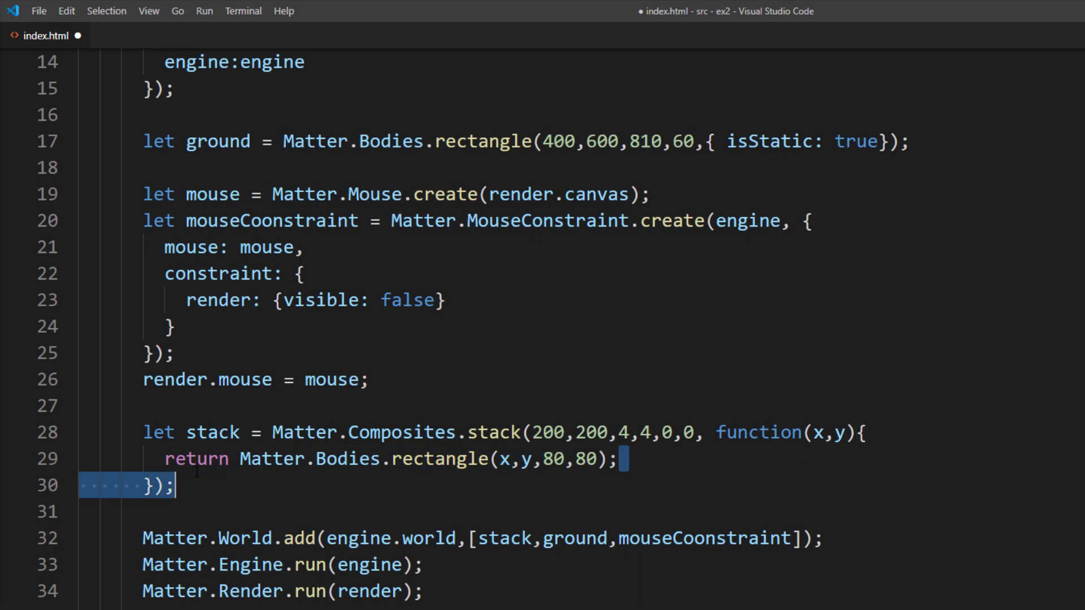
Replace the rectangle return with random 2–8 sides and a polygon of random 20–50 radius.
drag(621, 459, 166, 458)
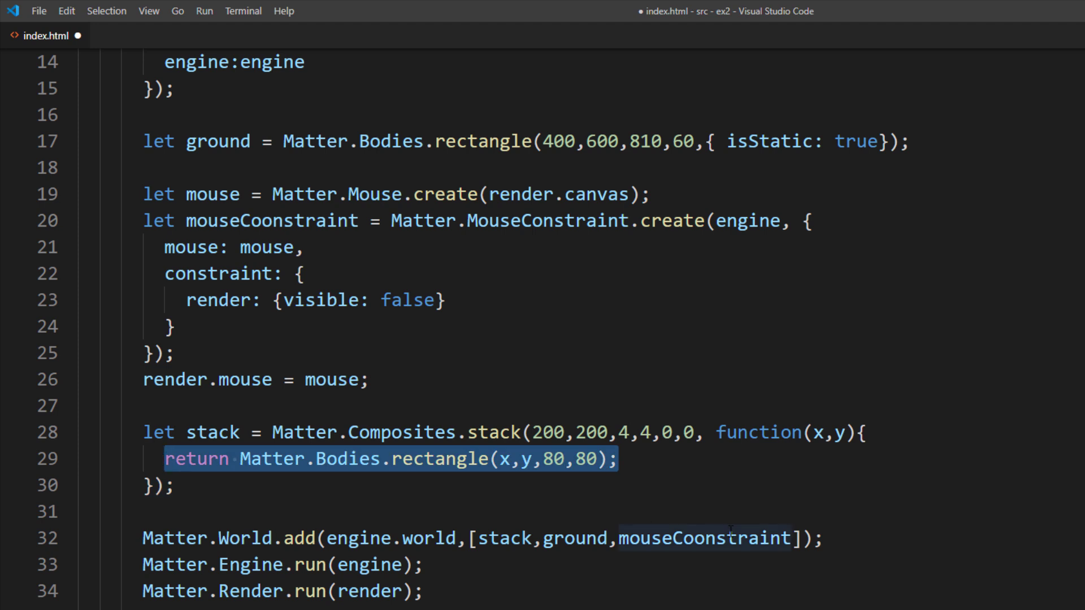
text(let sides = Math.round(Matter.)
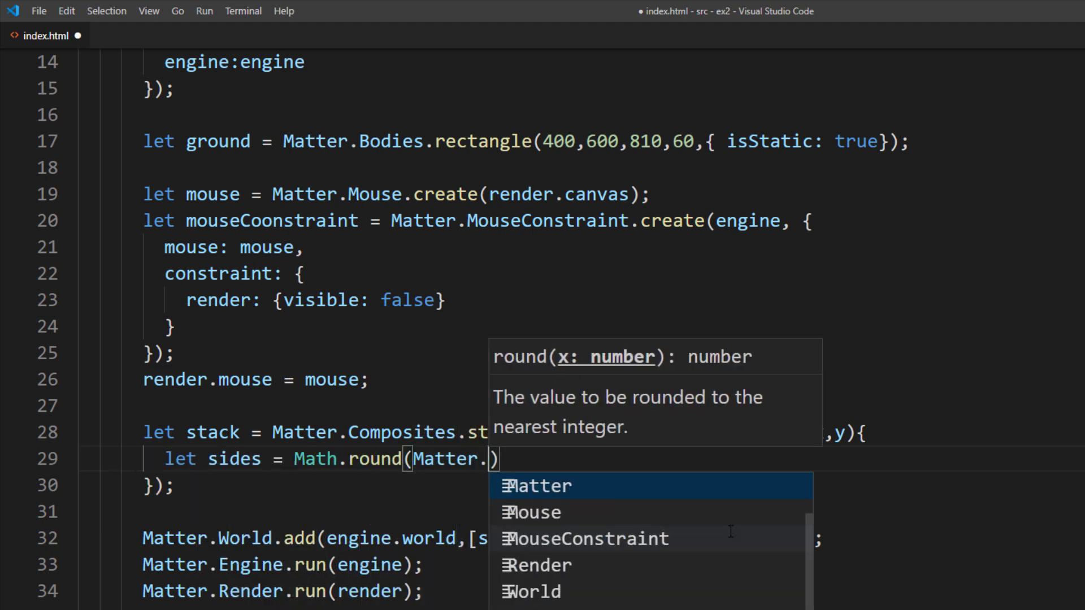
text(Common.random(2,8)
key(End)
text(;)
key(Return)
text(return Matter.Bo)
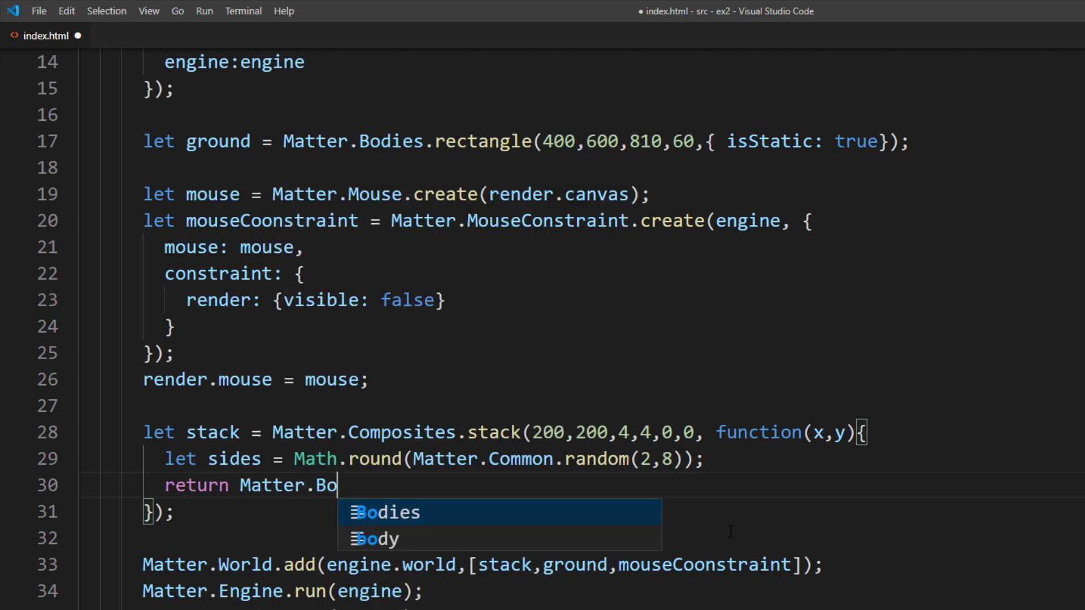
text(dies.polygon)
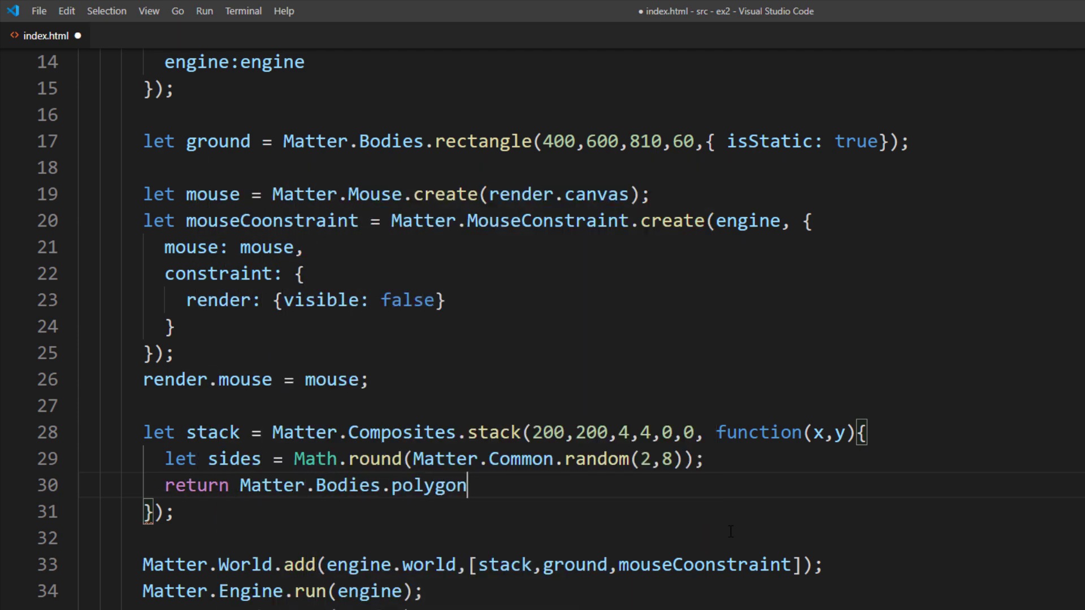
text((x,y,sides,Matt)
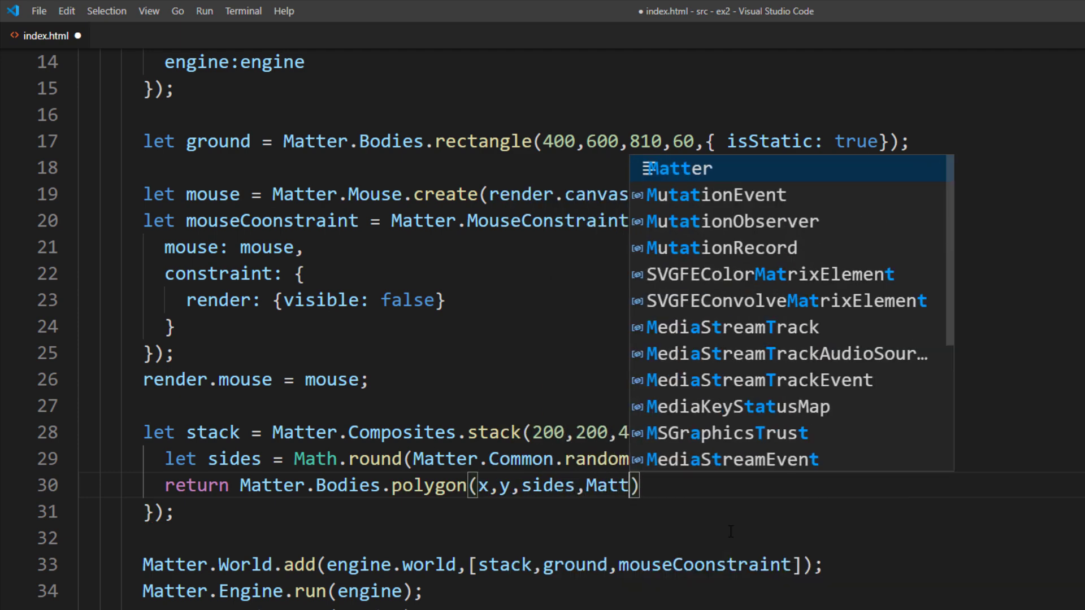
text(er.Common.random(20,50)
key(End)
text(;)
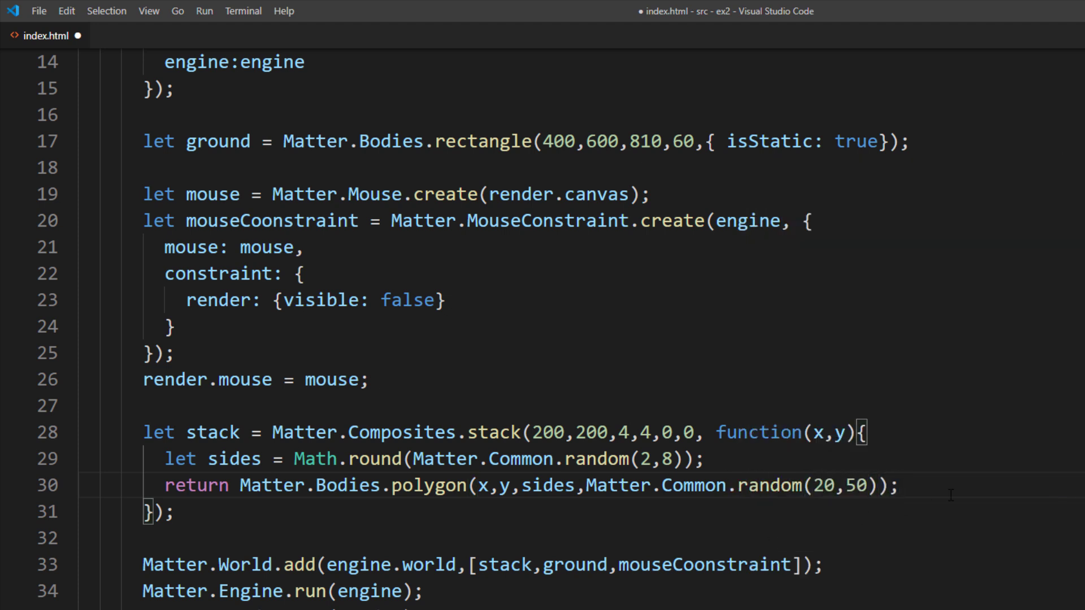
scroll(512, 314, up, 4)
scroll(512, 313, up, 3)
text(,)
Give Render.create options width 1600, height 800, wireframes false; save and view in Firefox.
key(Return)
text(options)
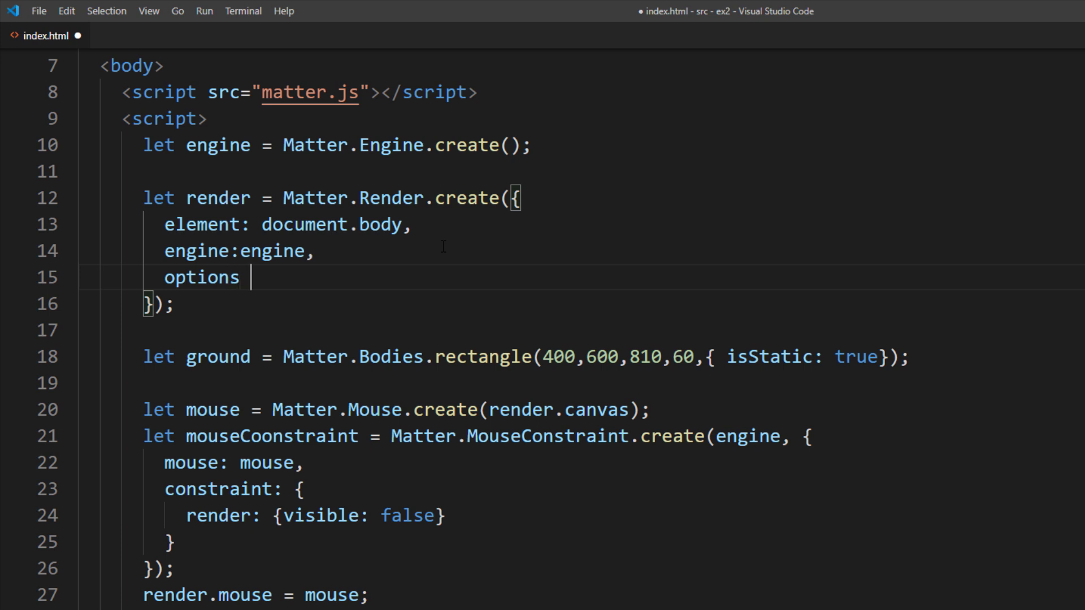
text(: {)
key(Return)
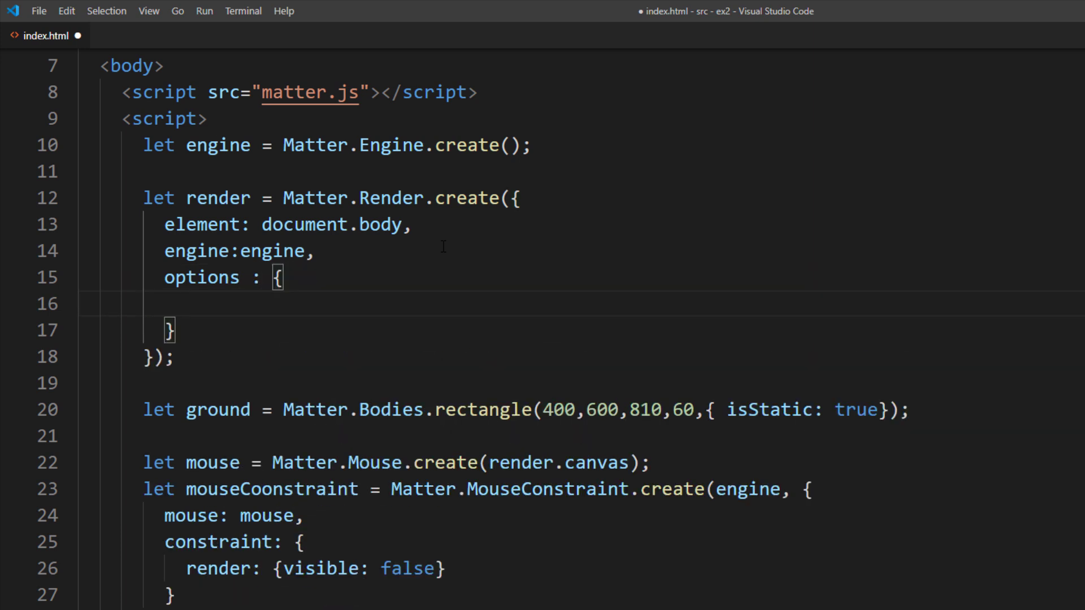
text(id 1600,)
key(Return)
text(height: 80)
key(Return)
text(wirefram)
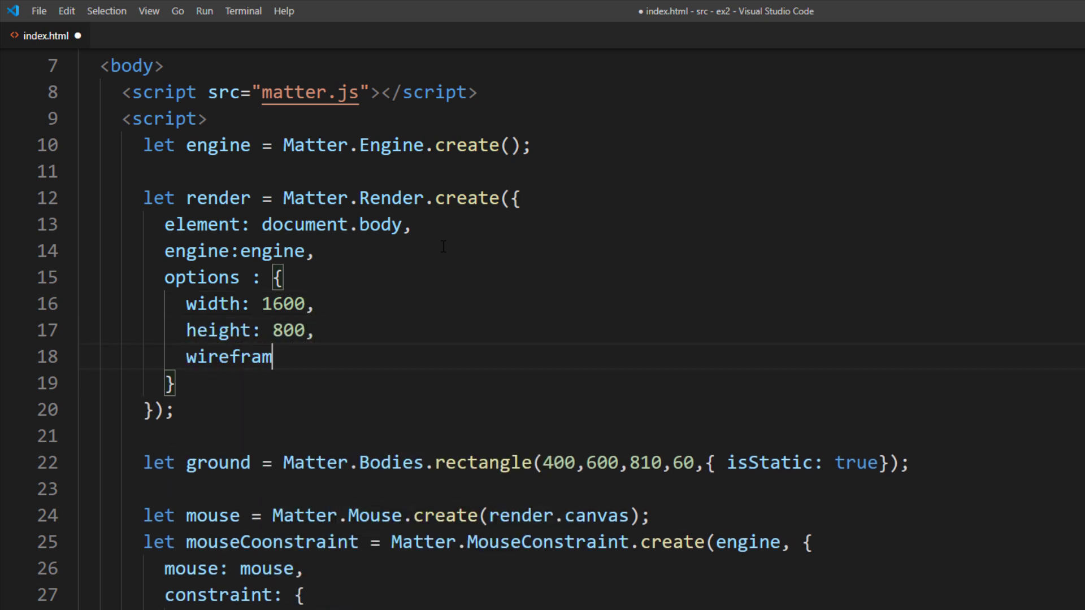
text(es: false)
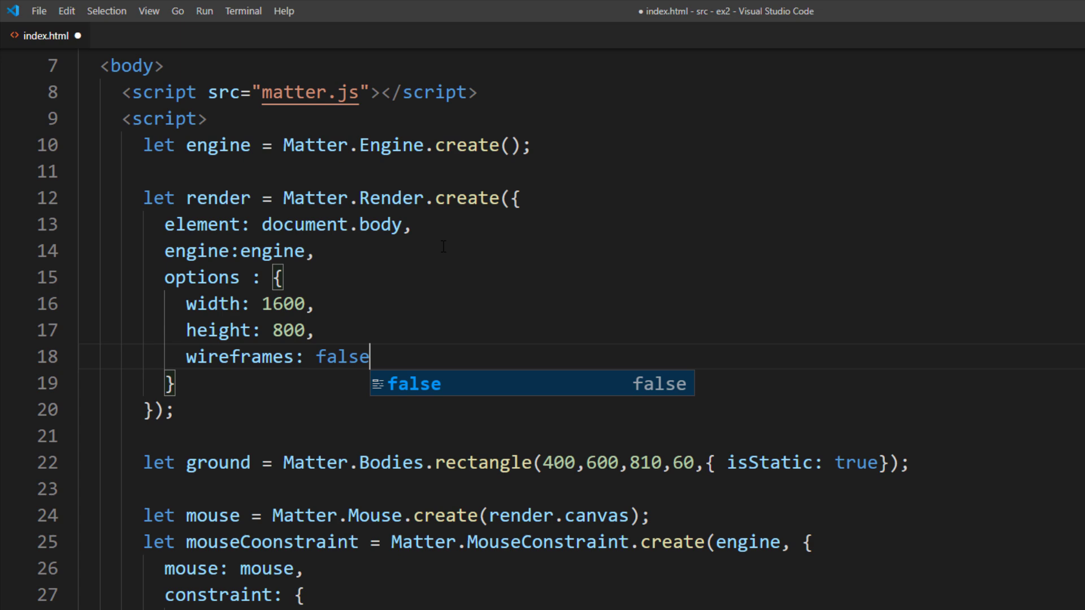
key(Escape)
key(ctrl+s)
key(alt+Tab)
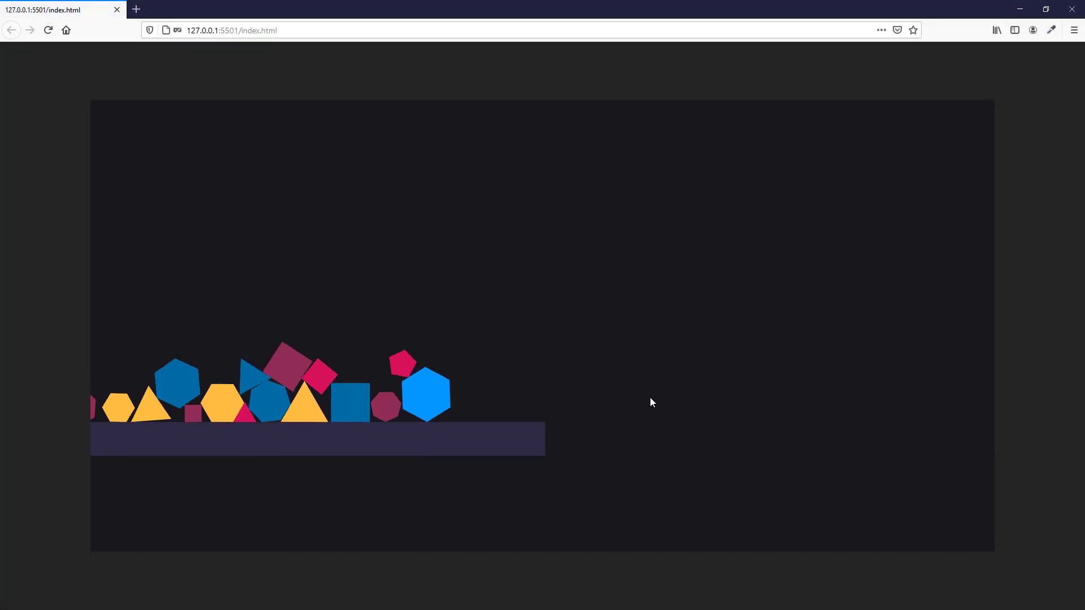
Fling the maroon square and blue and yellow hexagons, shoving the pile off the right end.
drag(288, 373, 339, 306)
mouse_move(436, 399)
mouse_down()
mouse_move(450, 331)
mouse_move(475, 391)
mouse_up()
drag(378, 399, 407, 399)
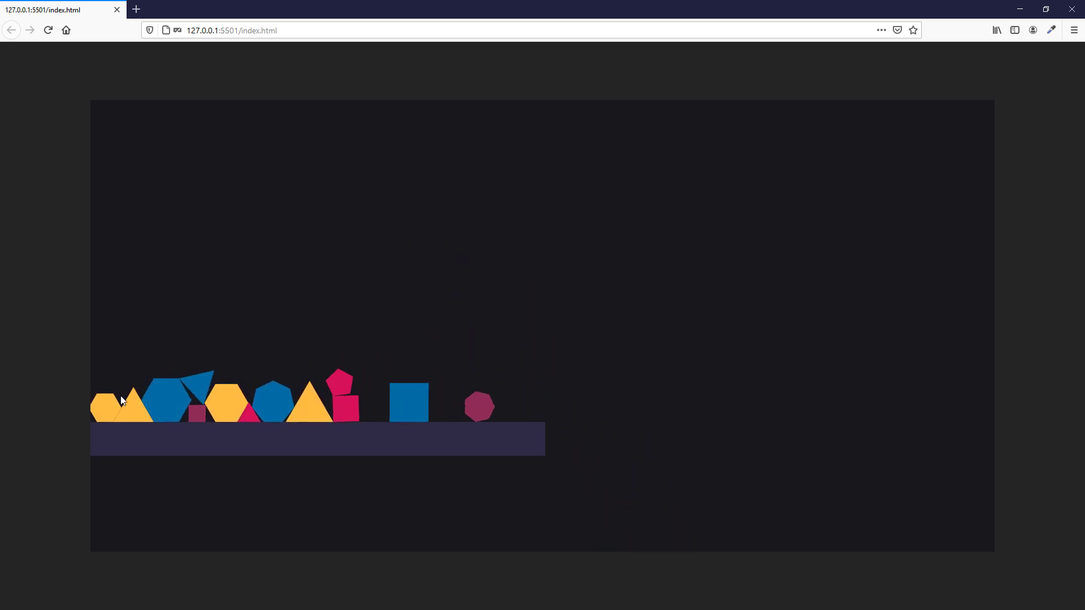
mouse_move(163, 412)
mouse_down()
mouse_move(376, 401)
mouse_move(591, 440)
mouse_up()
drag(503, 408, 498, 357)
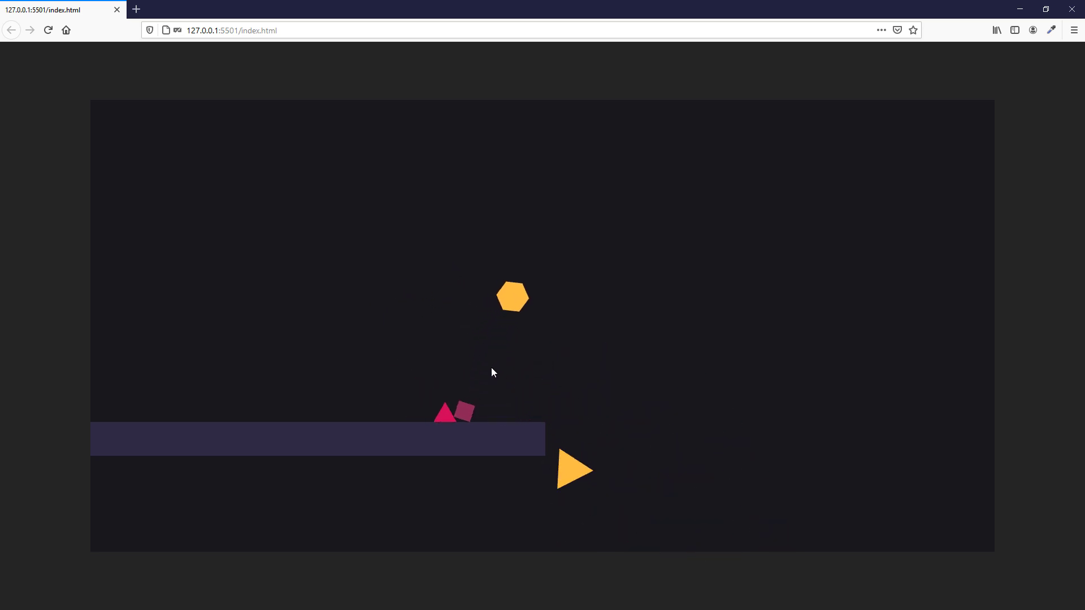
Shrink the ground to a 300×20 rectangle at 1200,500.
key(alt+Tab)
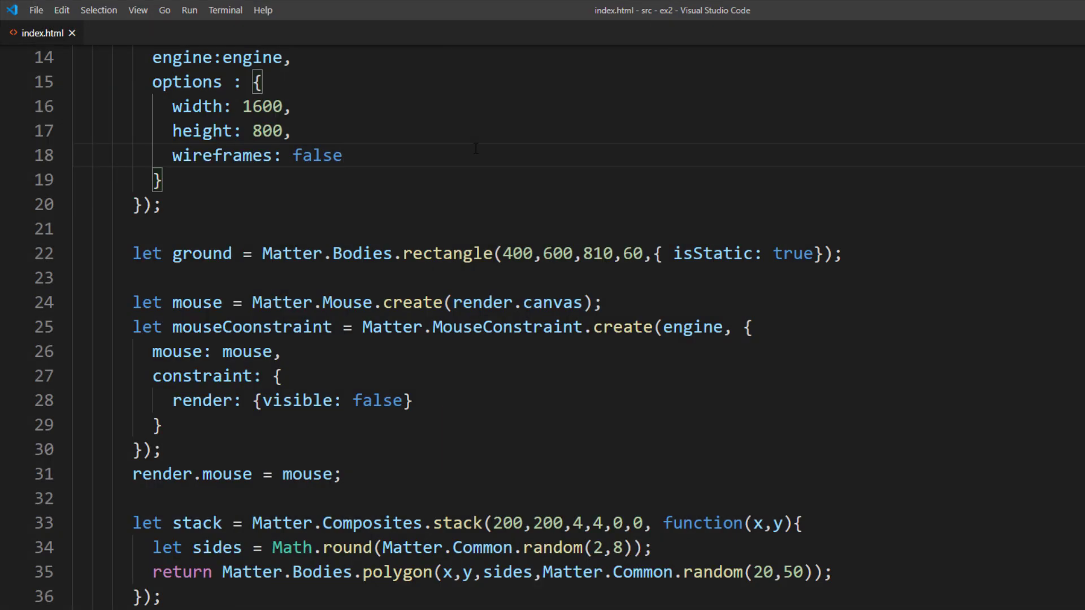
double_click(517, 253)
text(1200)
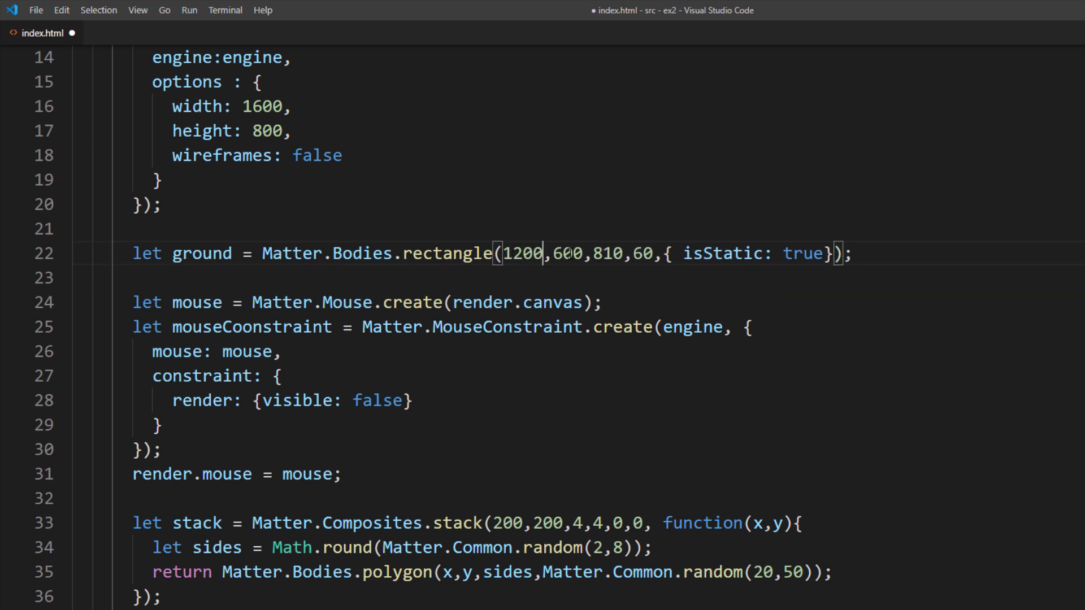
key(Right)
key(Right)
key(BackSpace)
text(5)
drag(583, 253, 604, 254)
text(30)
key(BackSpace)
text(2)
scroll(723, 374, down, 3)
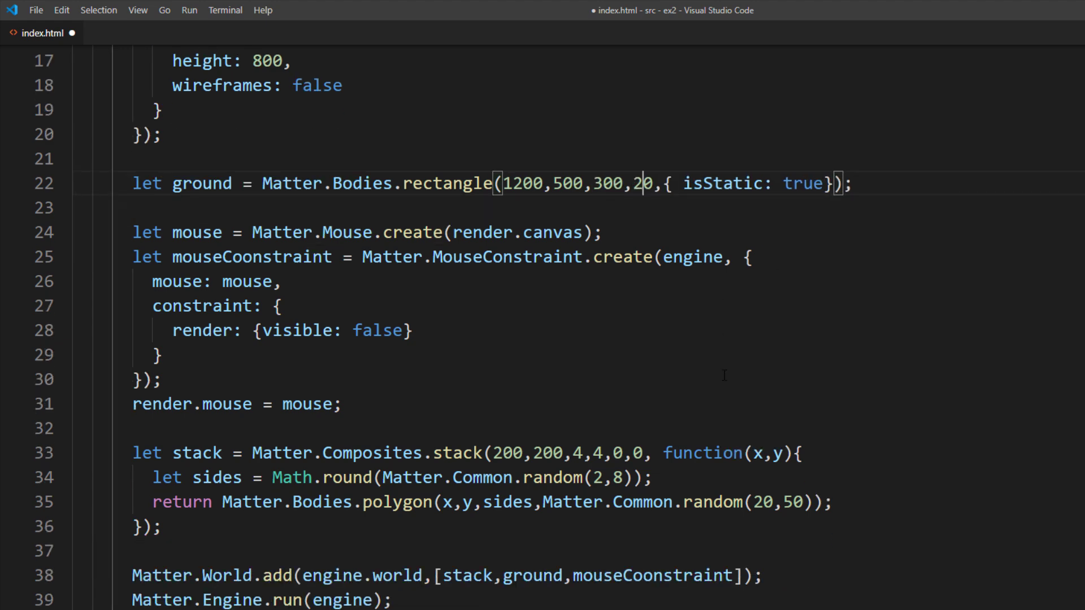
scroll(723, 374, down, 3)
scroll(722, 375, down, 1)
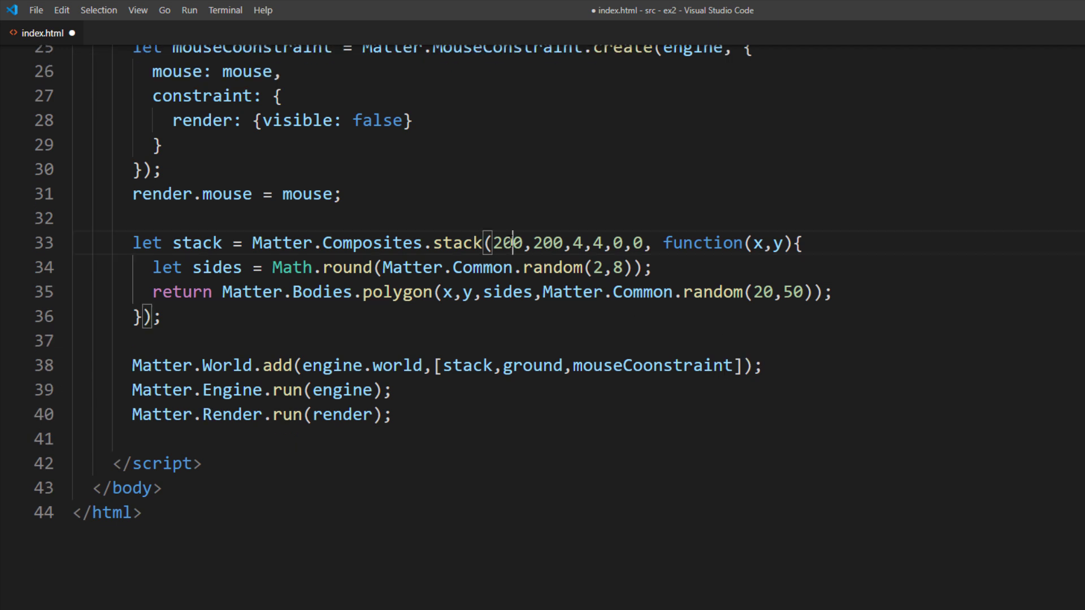
Move the stack origin to 1100,270 and make its bodies fixed 8-sided, radius-30 polygons.
double_click(505, 243)
text(1100)
key(Delete)
text(7)
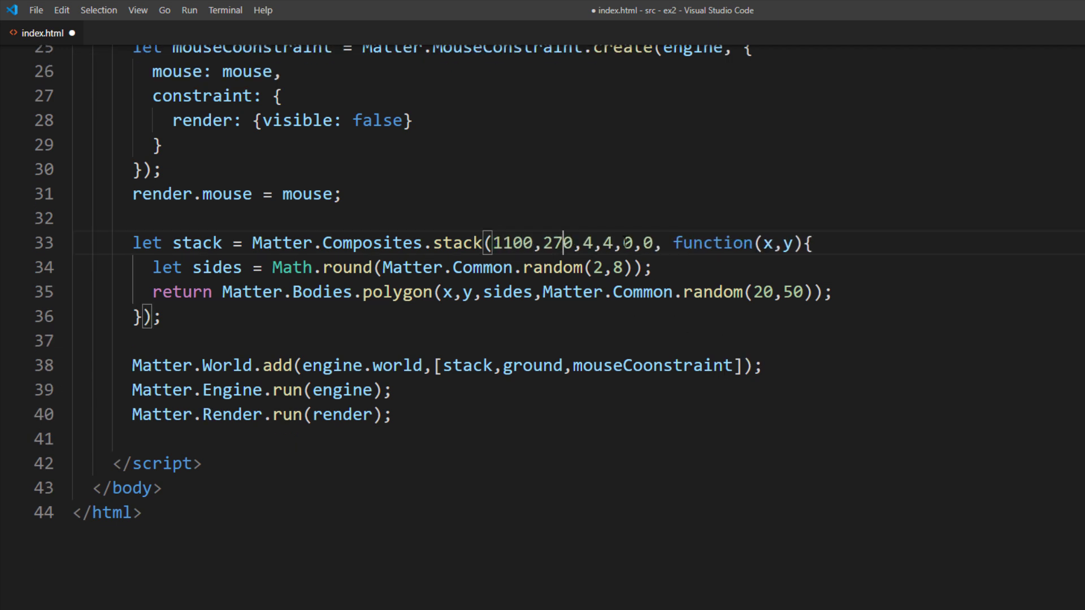
key(End)
key(shift+Home)
key(BackSpace)
key(BackSpace)
drag(814, 267, 542, 267)
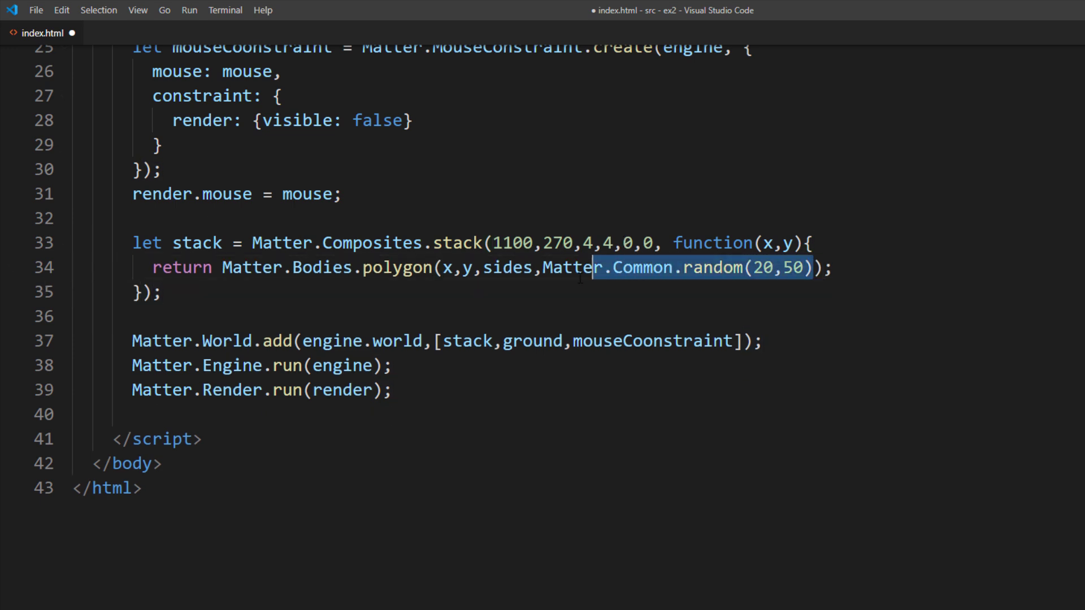
key(BackSpace)
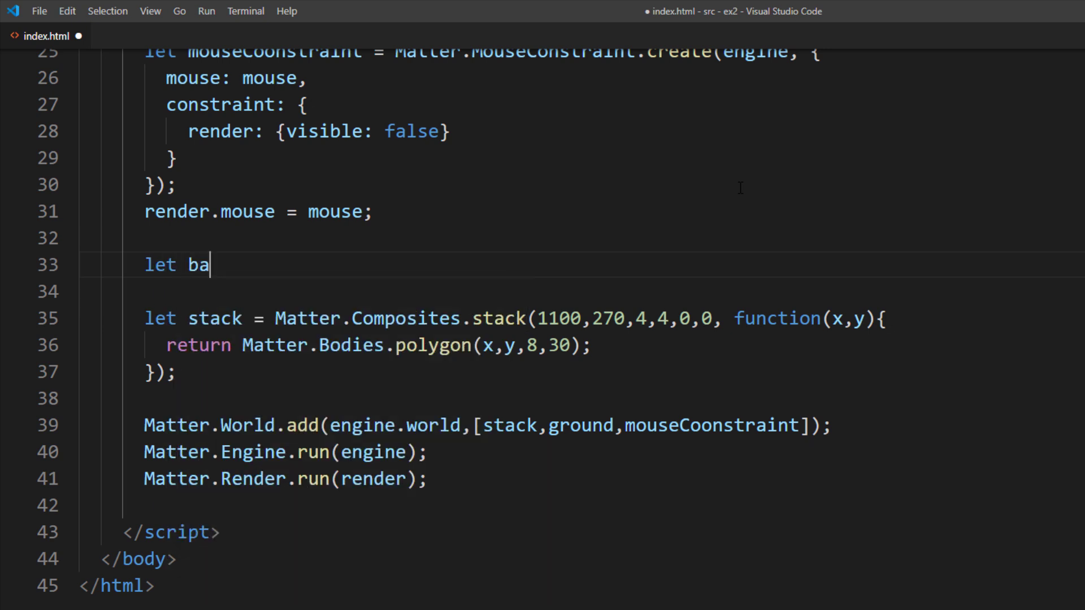
text(ll = Matter.Bodies.circle)
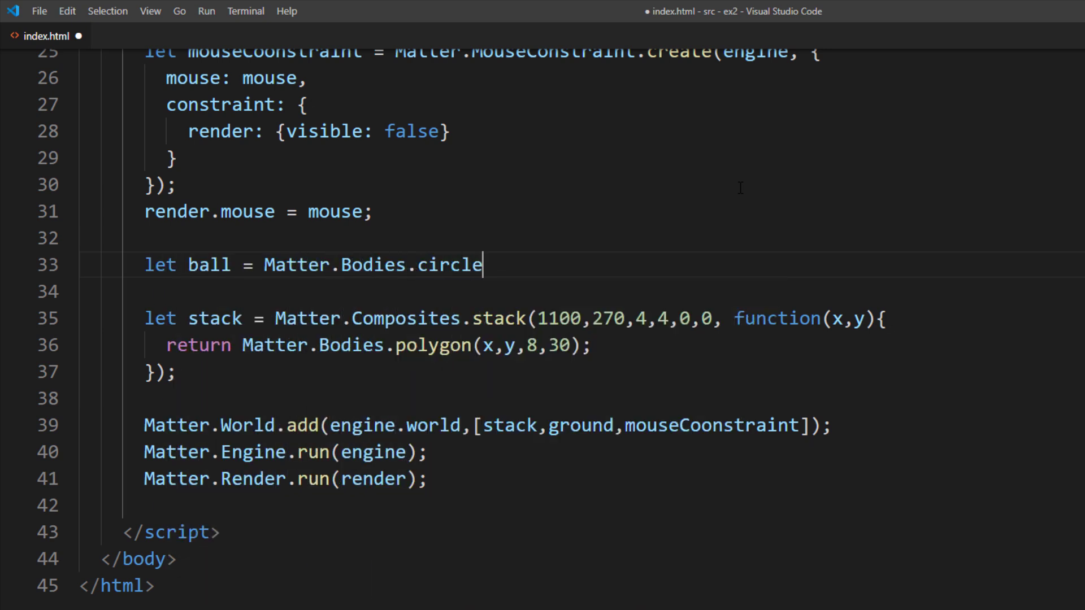
text((300,600,20);)
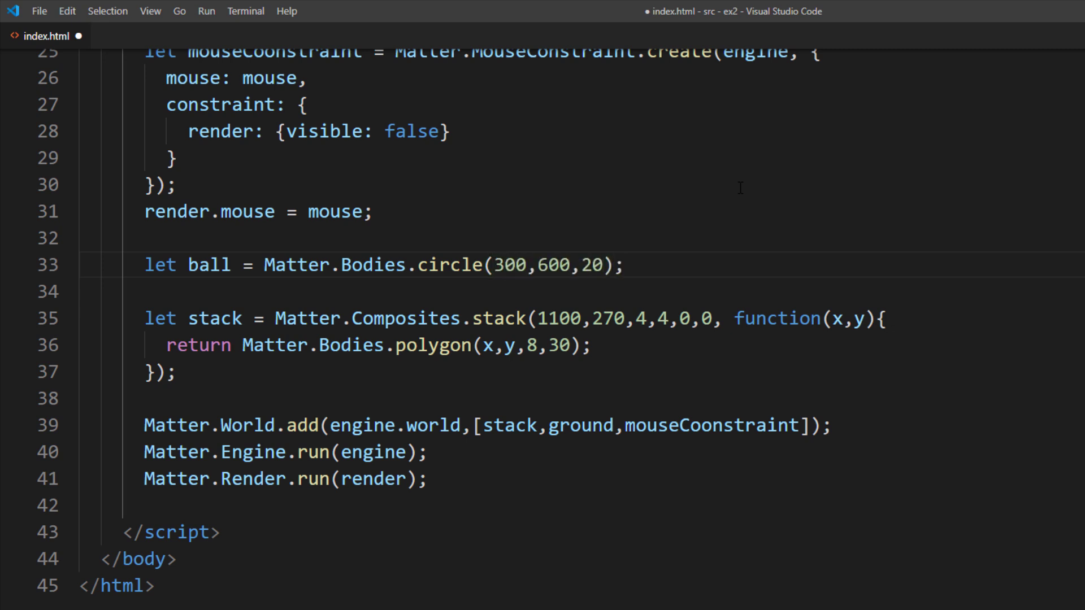
Define ball circle(300,600,20) and a sling with pointA, bodyB ball, stiffness 0.05; add both to the world.
key(Return)
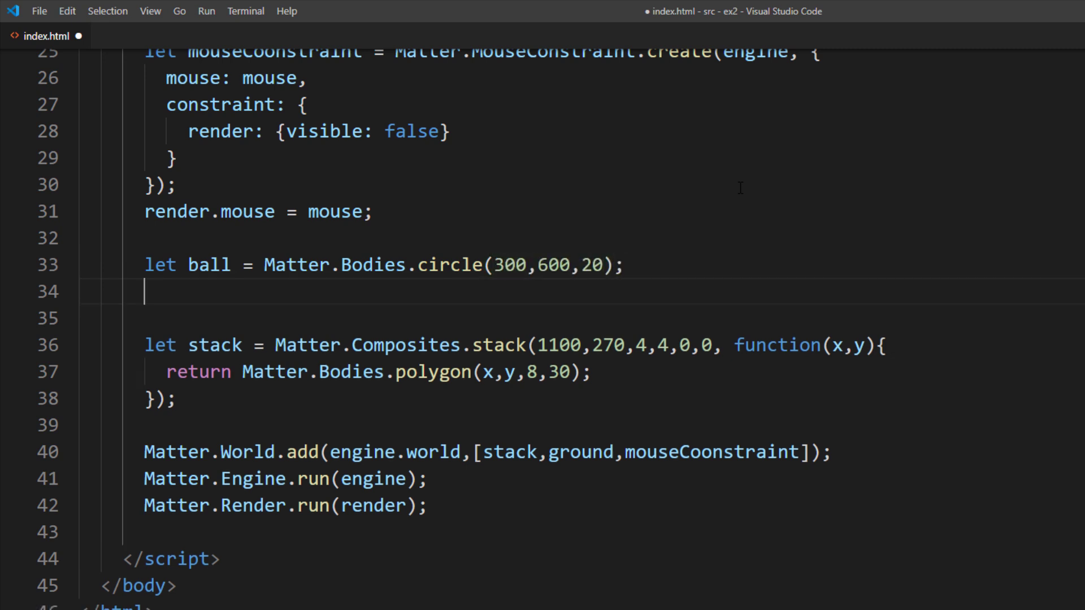
text(let sling = Matt)
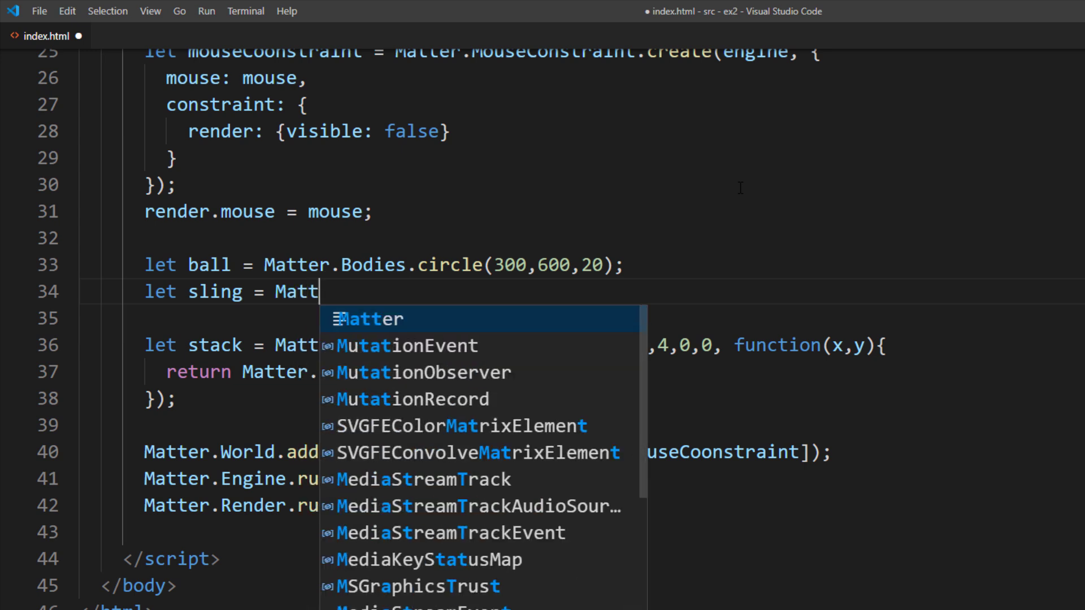
text(er.Constraint.create({});)
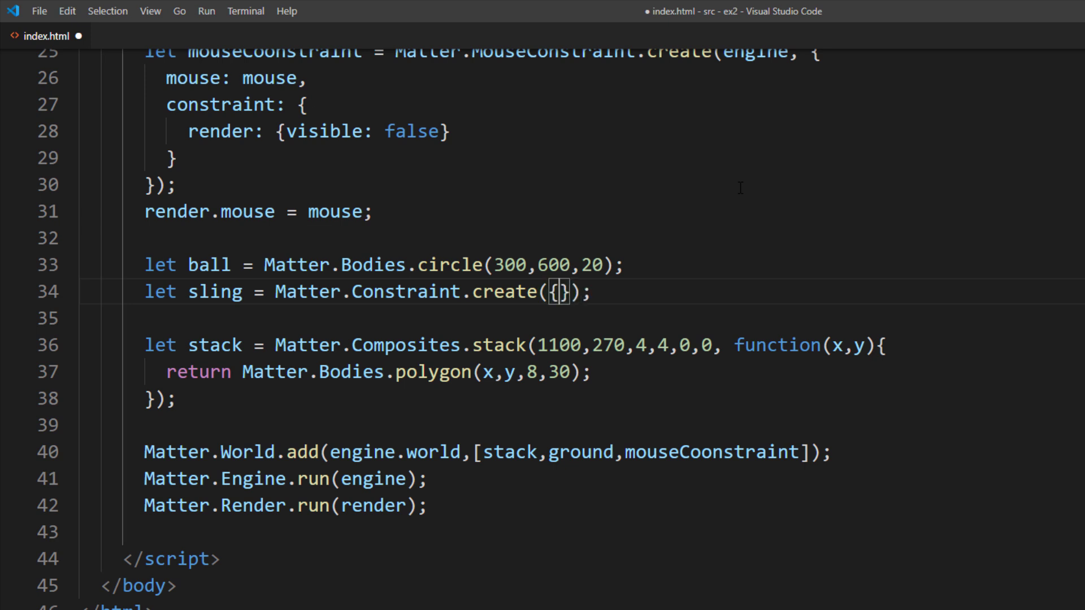
key(Return)
text(pointA)
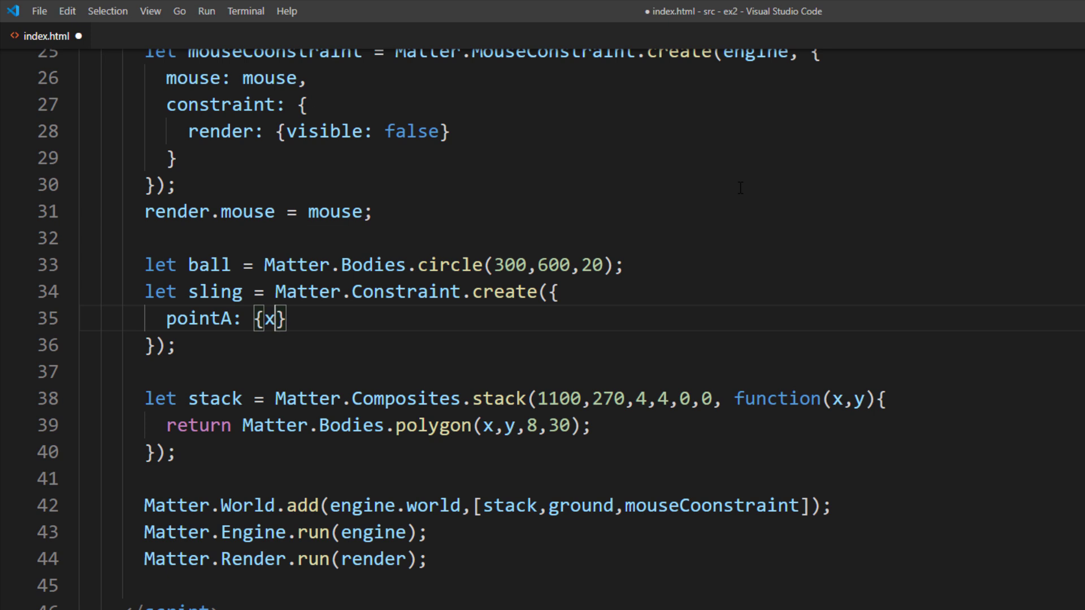
text(: {x:300, )
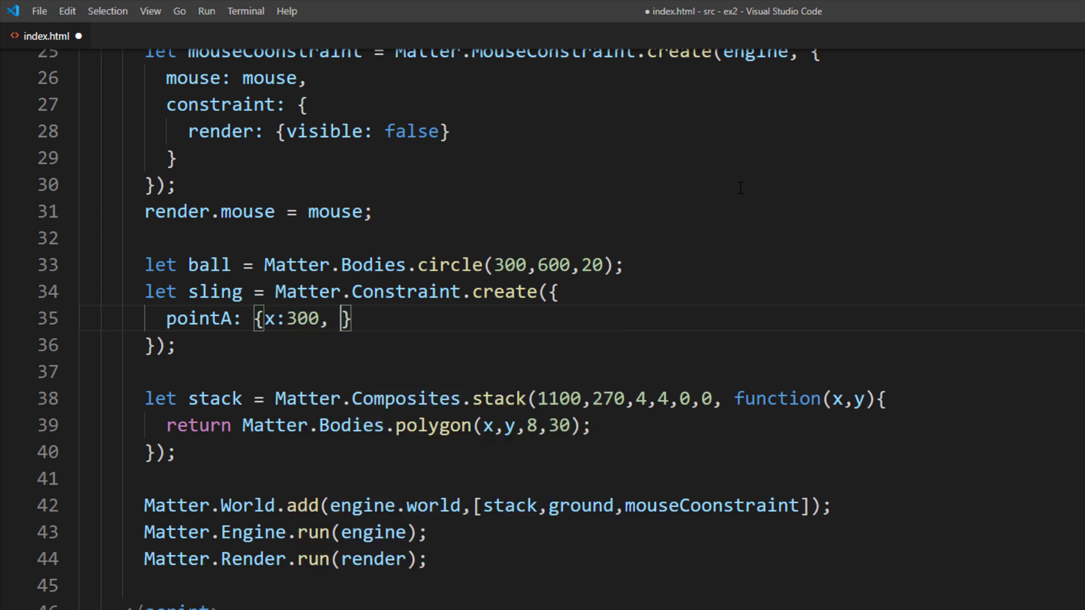
text(y:600)
key(Right)
text(,)
key(Return)
text(bodyB: ball,)
key(Return)
text(stiffness: 0.)
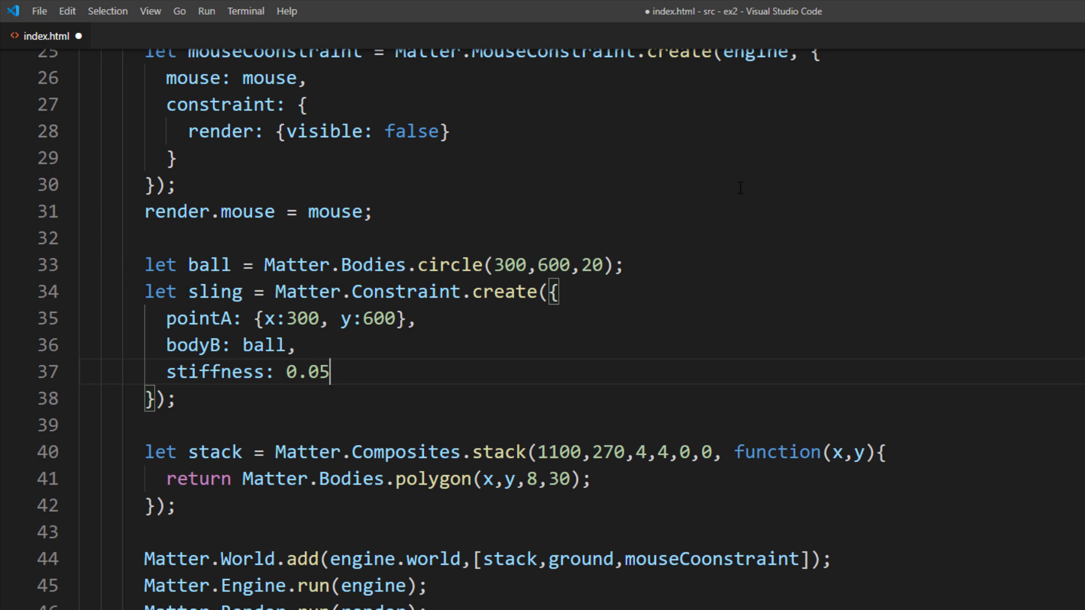
scroll(740, 187, down, 3)
scroll(739, 254, down, 3)
double_click(713, 330)
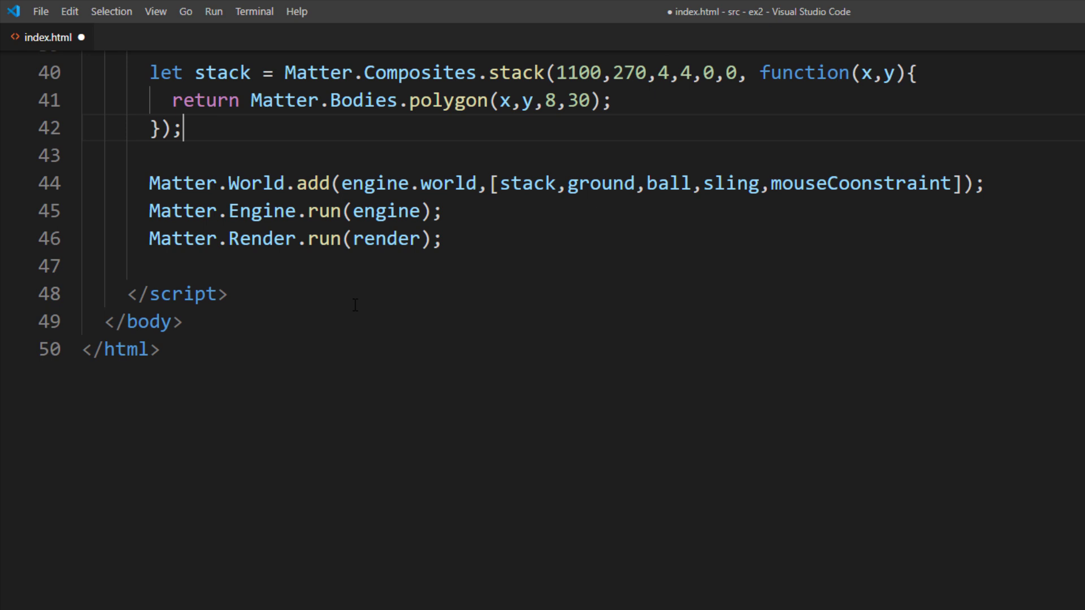
Declare 'let firing = false' and a mouseCoonstraint 'enddrag' listener setting it true for the ball.
key(Return)
text(let firing = false;)
key(Return)
text(Matter.Events.on(mo)
key(Tab)
text(,)
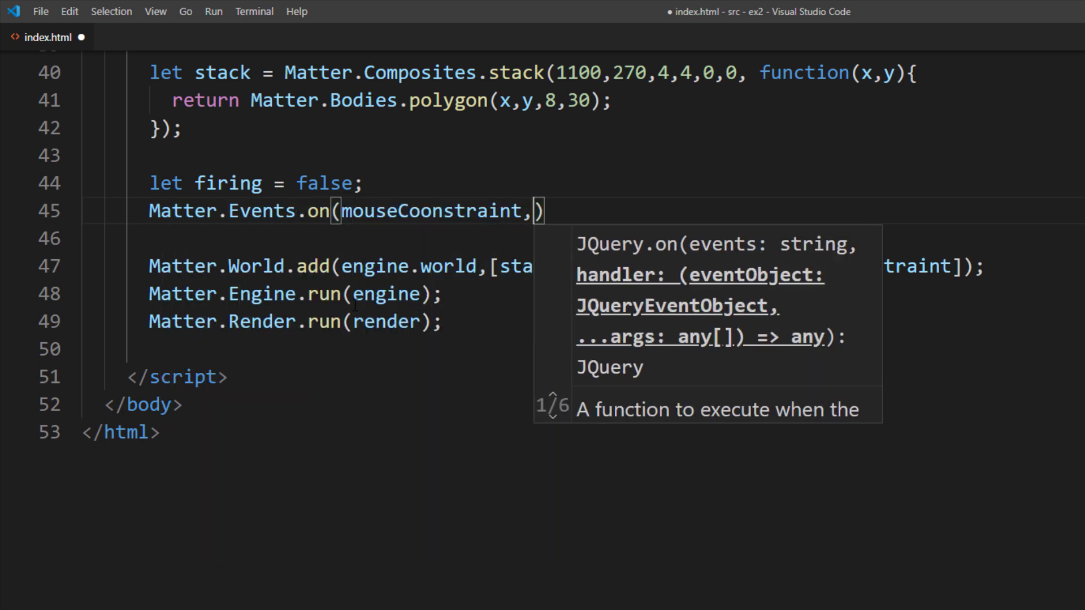
text('enddra)
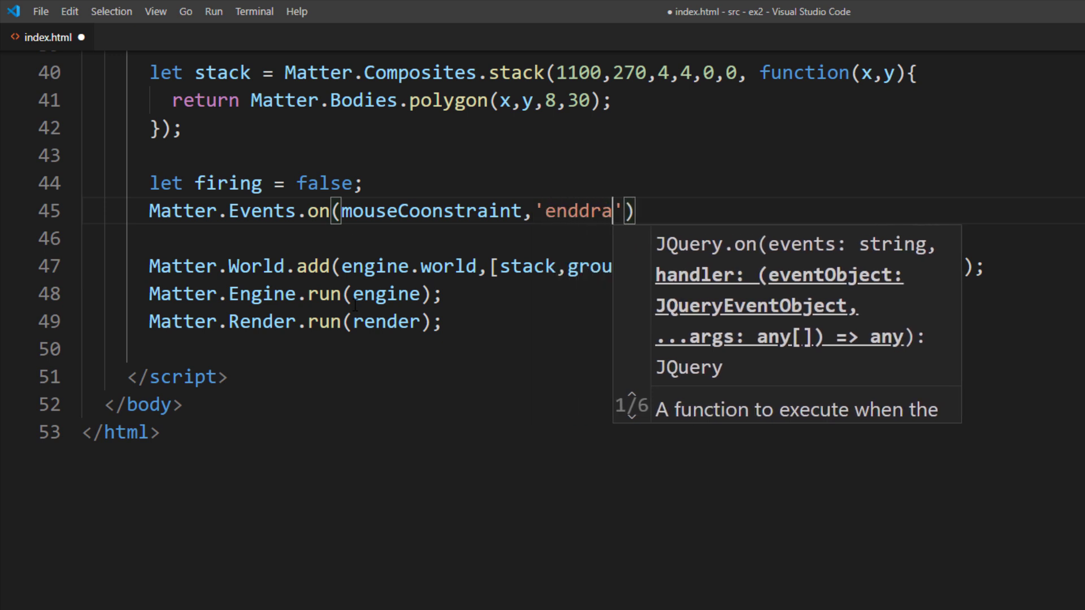
text(g)
key(End)
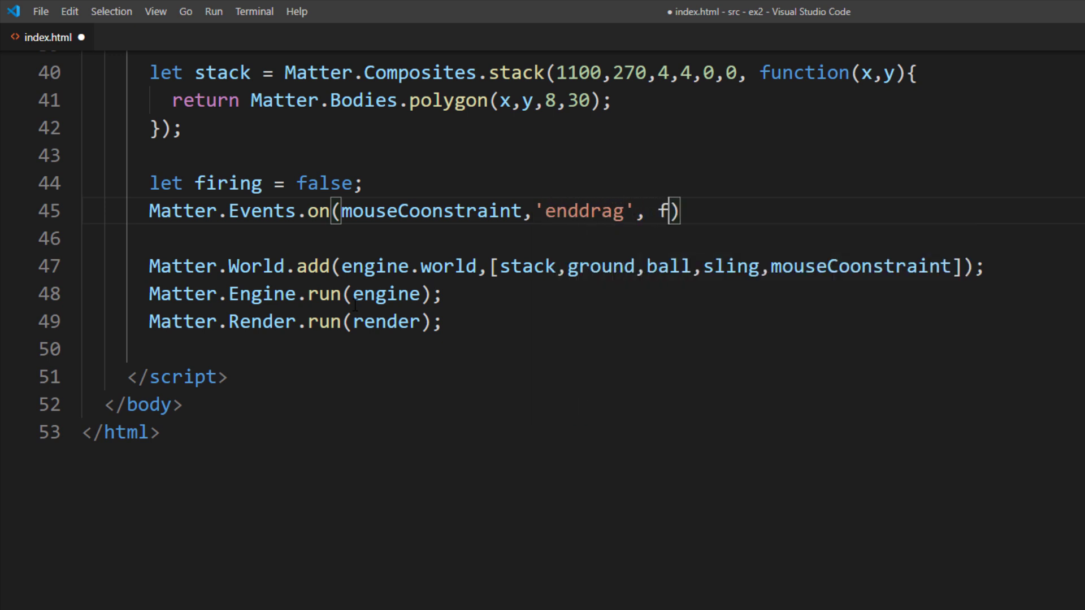
text(unction(e)
key(Right)
text({)
key(Left)
key(Return)
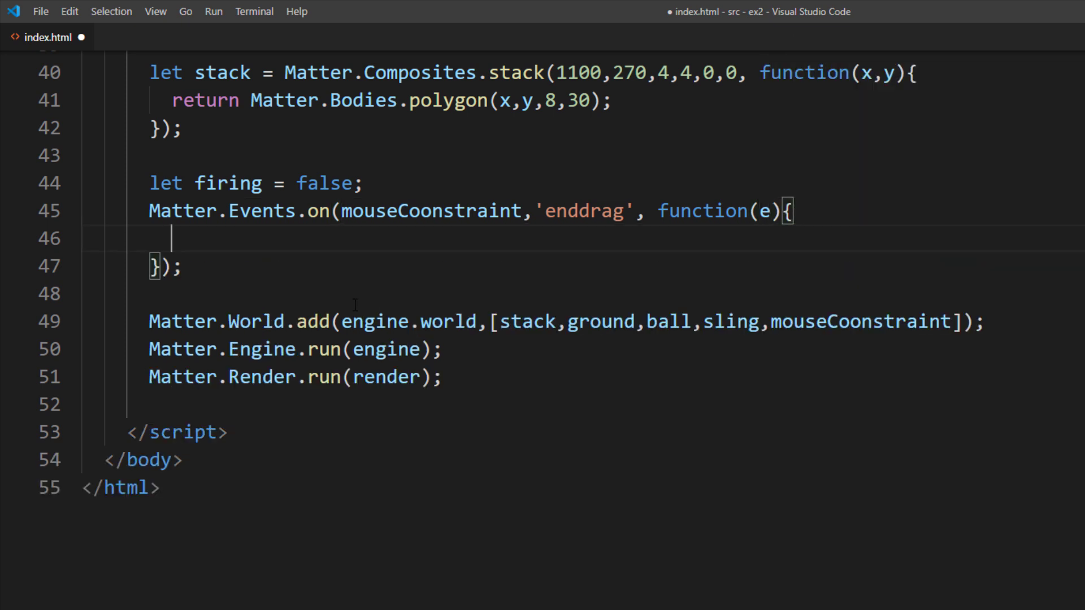
text(if(e.body =)
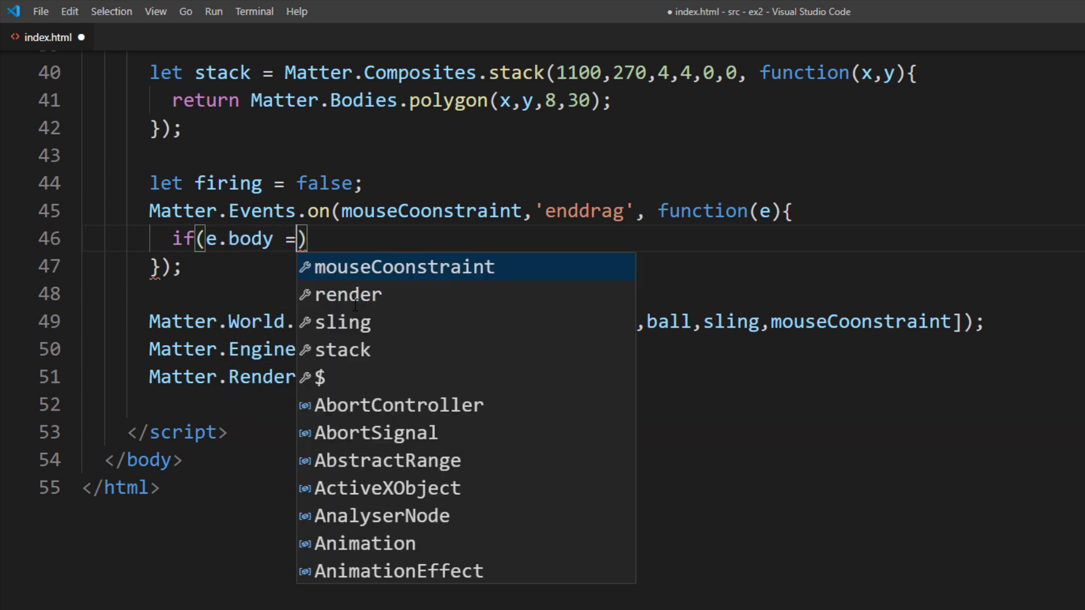
text(== ball)
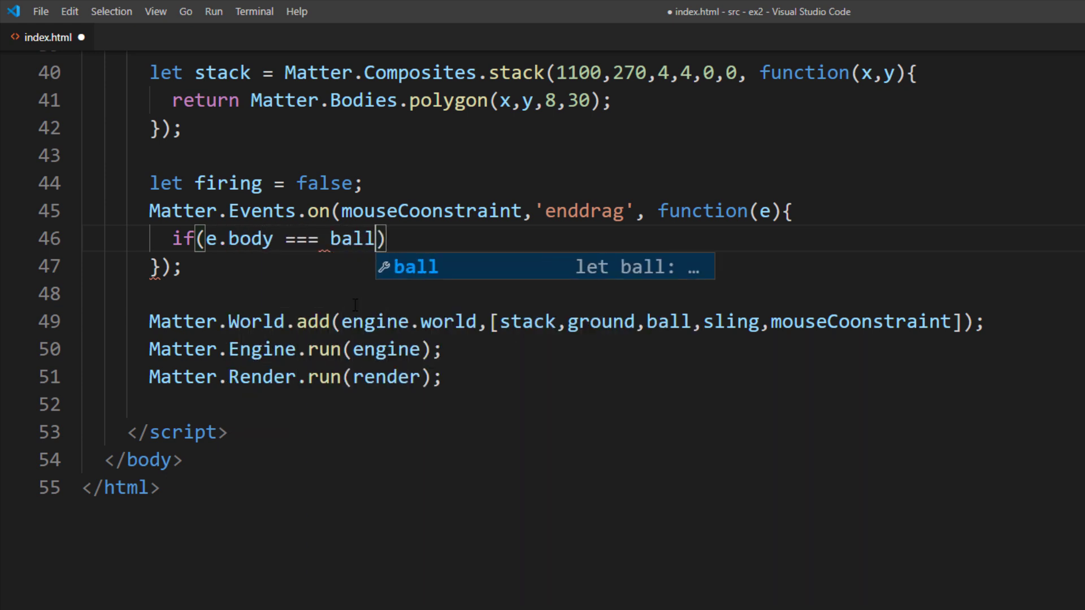
key(Right)
text(fi)
key(Tab)
text(t)
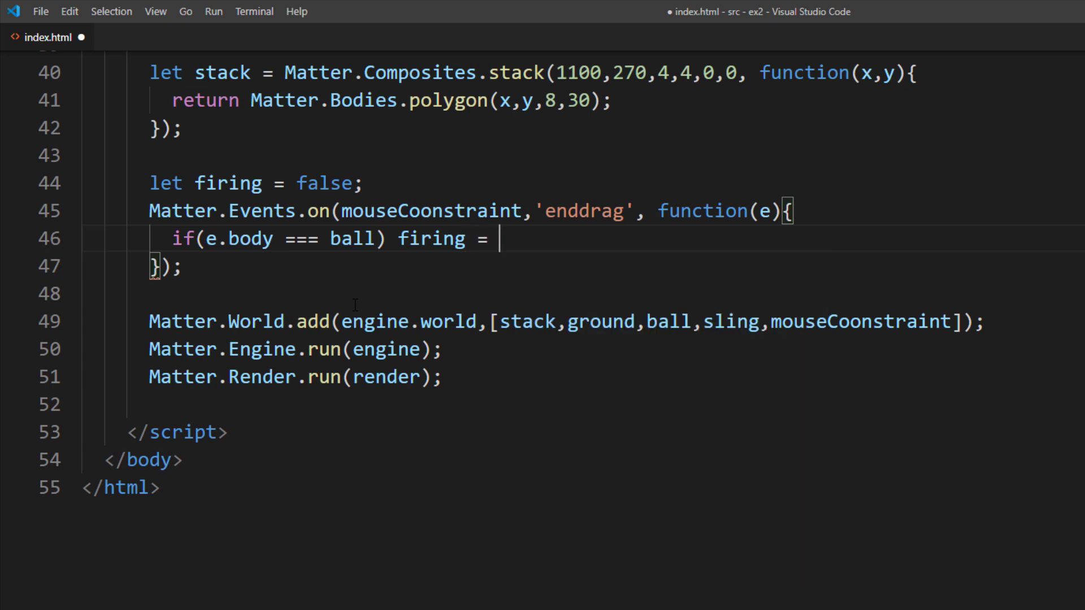
text(rue;)
Begin the engine 'afterUpdate' handler with an x-distance check on the ball's position.
key(Return)
text(Mat)
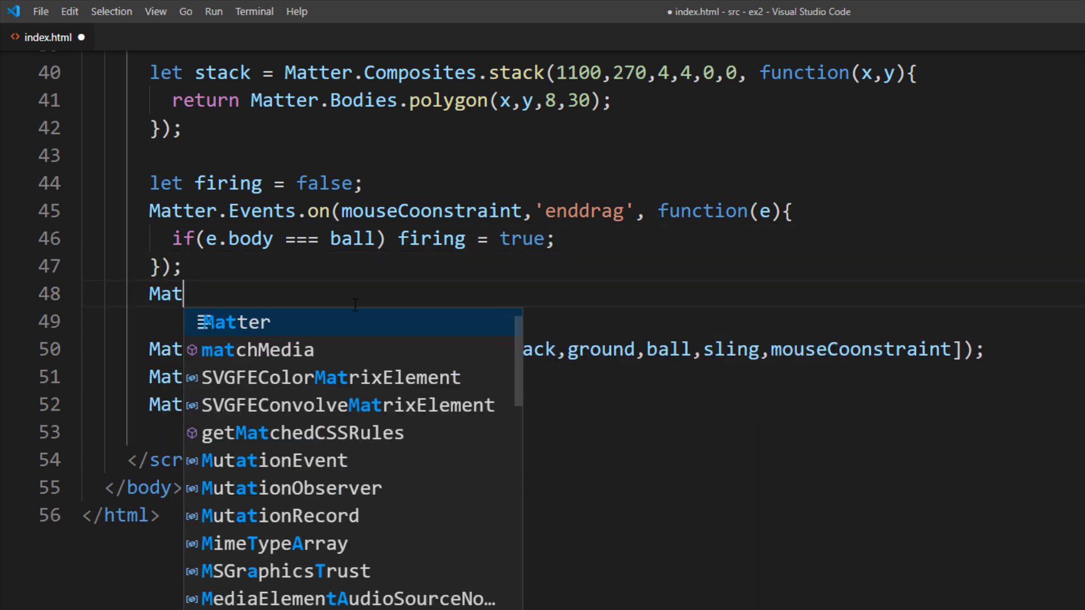
text(ter.Events.on)
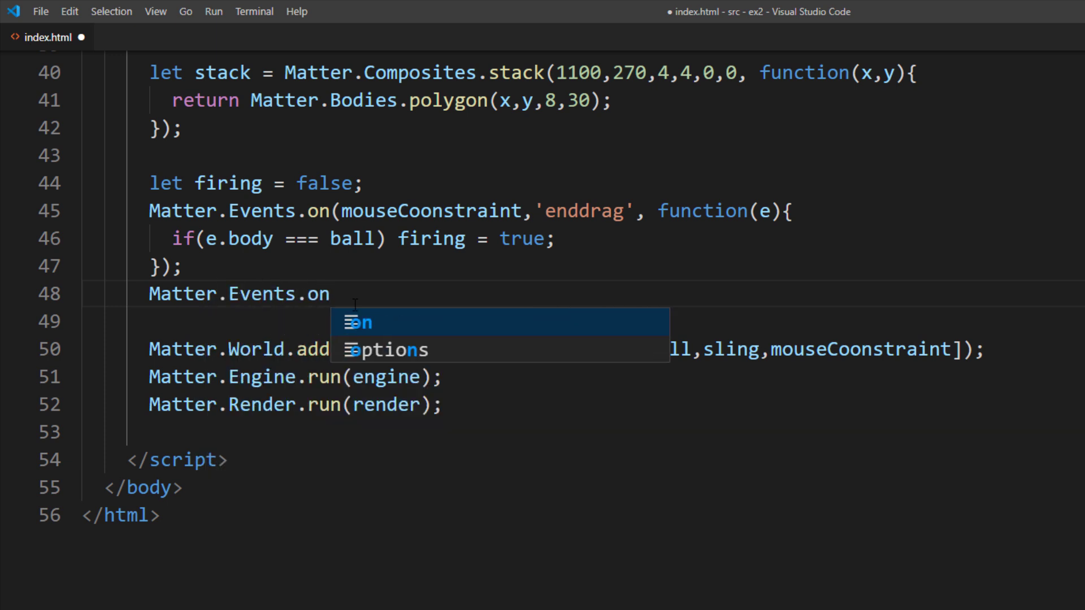
text((engine)
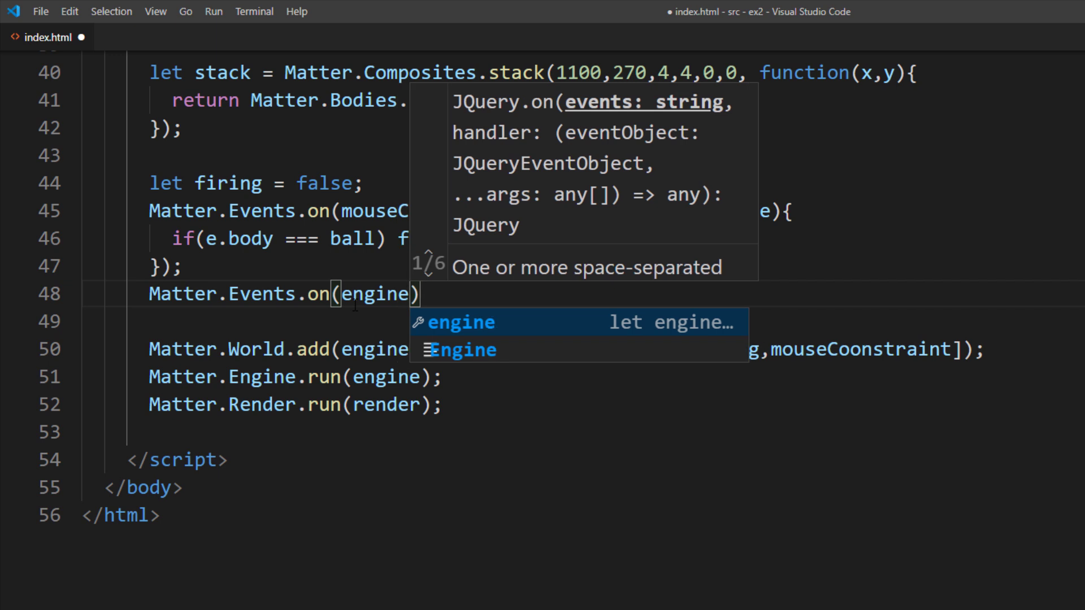
text(,'afterUpd)
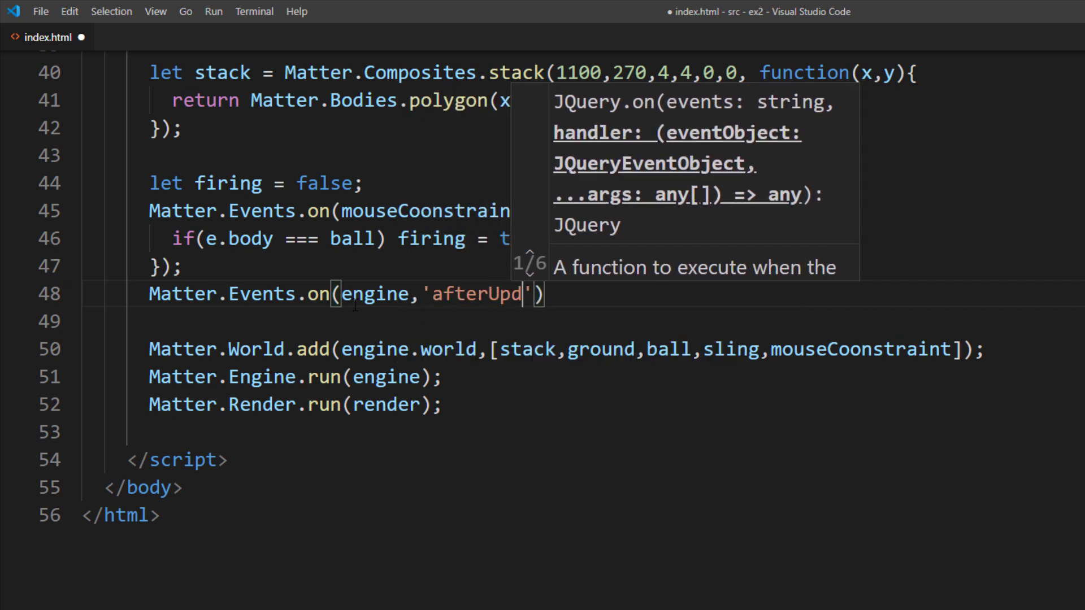
text(ate')
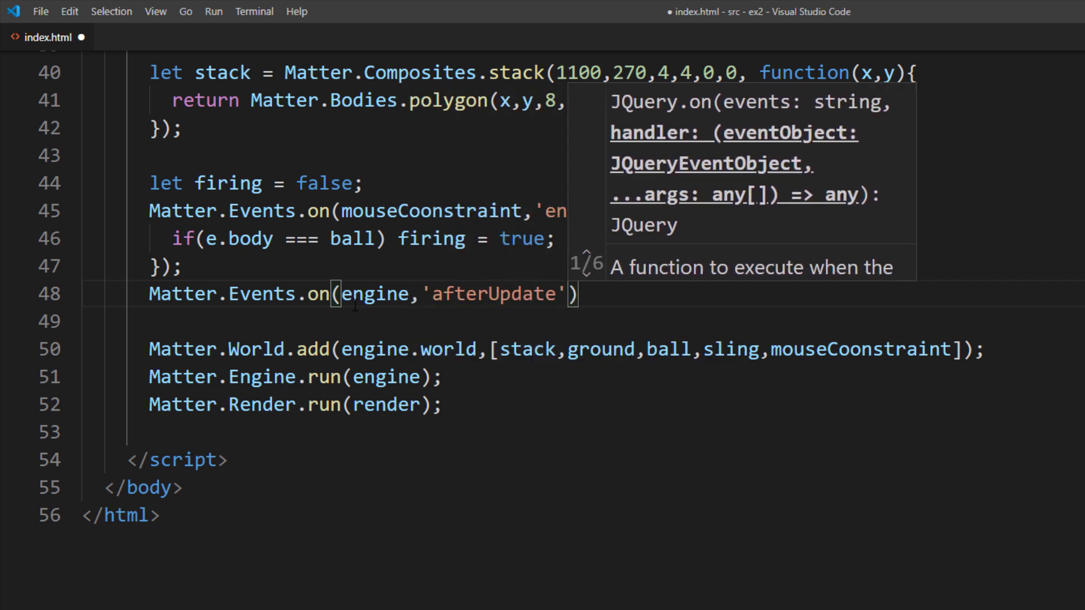
text(,)
text(function()
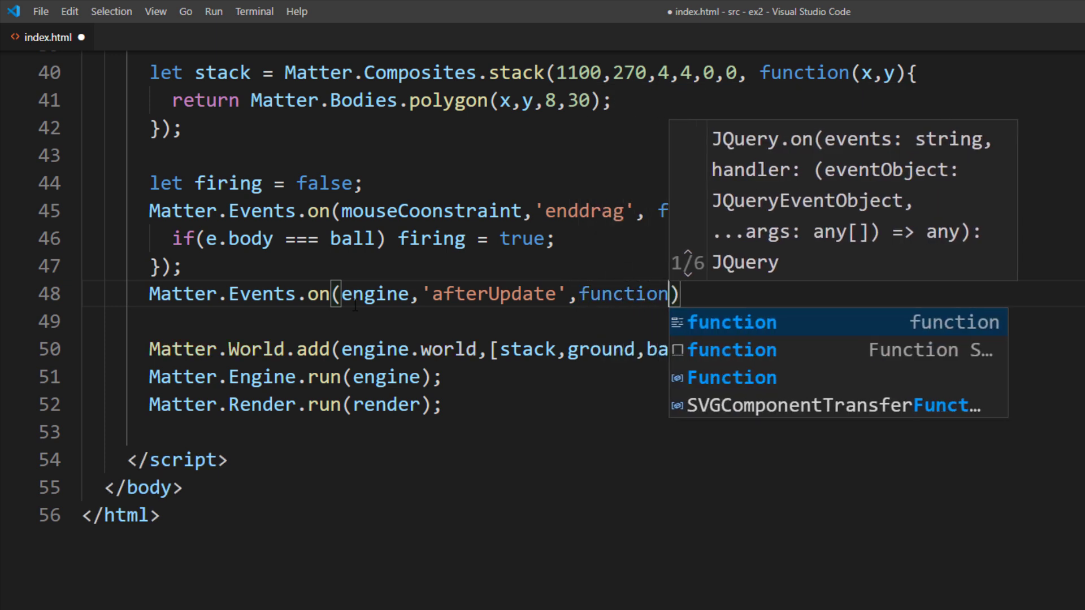
key(Right)
text({)
key(End)
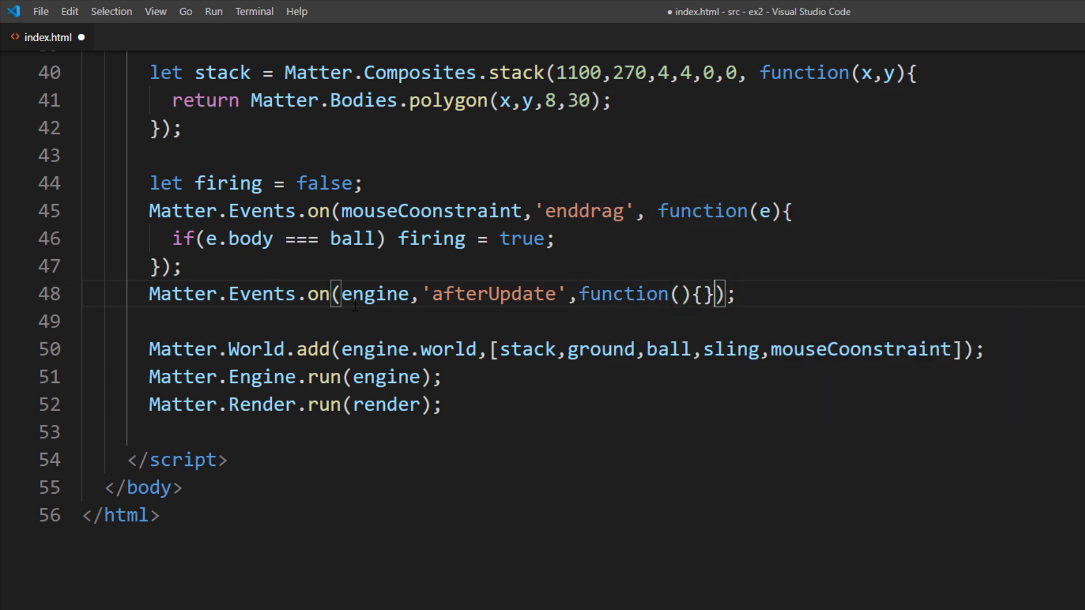
key(Return)
text(if ()
key(BackSpace)
key(BackSpace)
text((firing && )
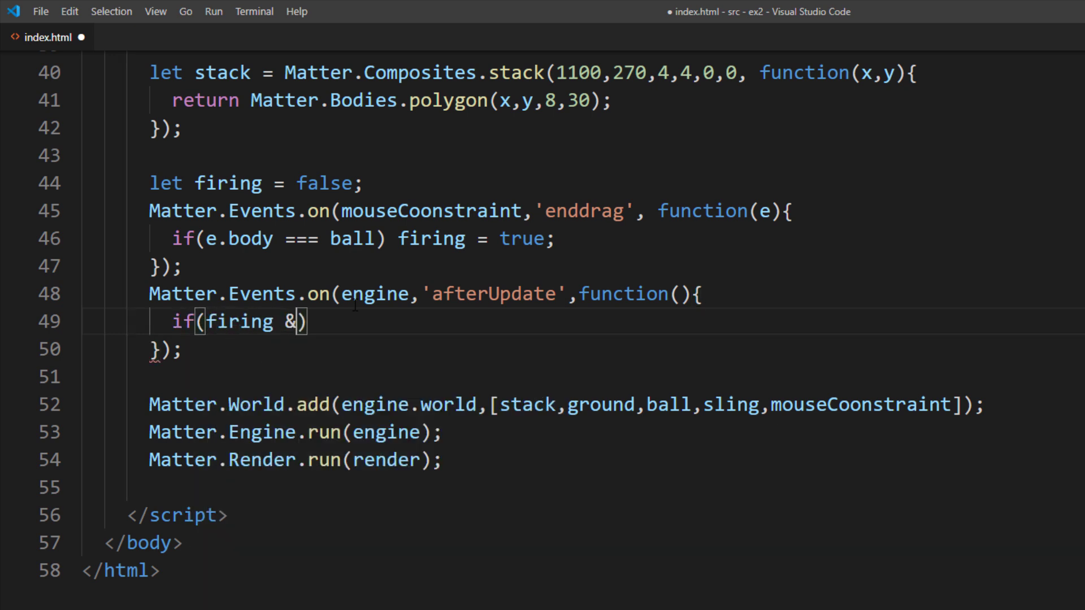
text(Math.abs(ball.position.x-300)
key(Right)
text(<20)
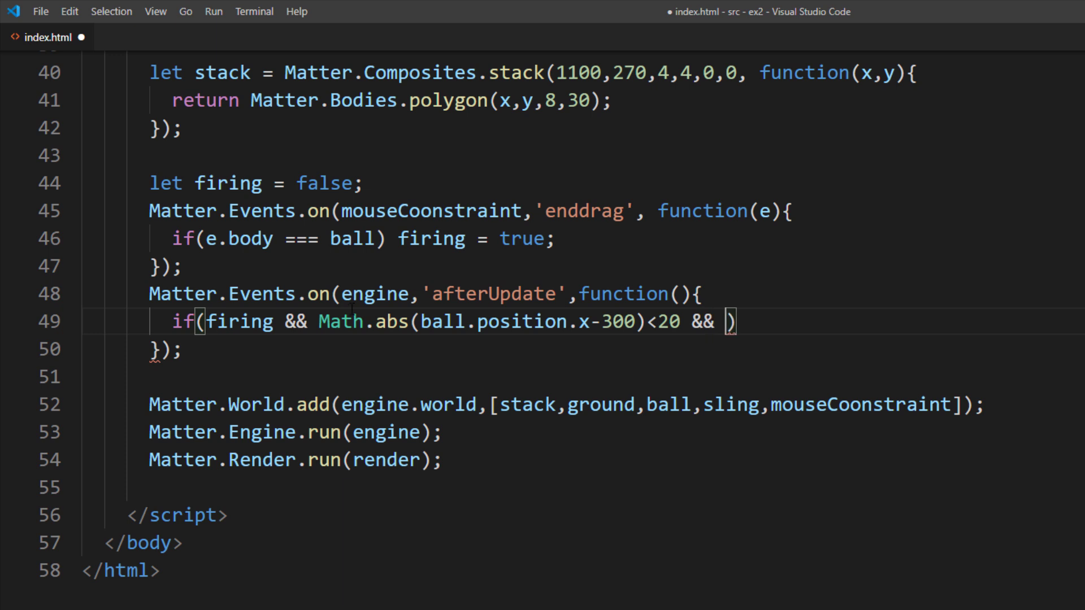
Duplicate the x-distance check into a matching y-distance check in the if condition.
drag(319, 321, 681, 321)
key(ctrl+c)
click(727, 322)
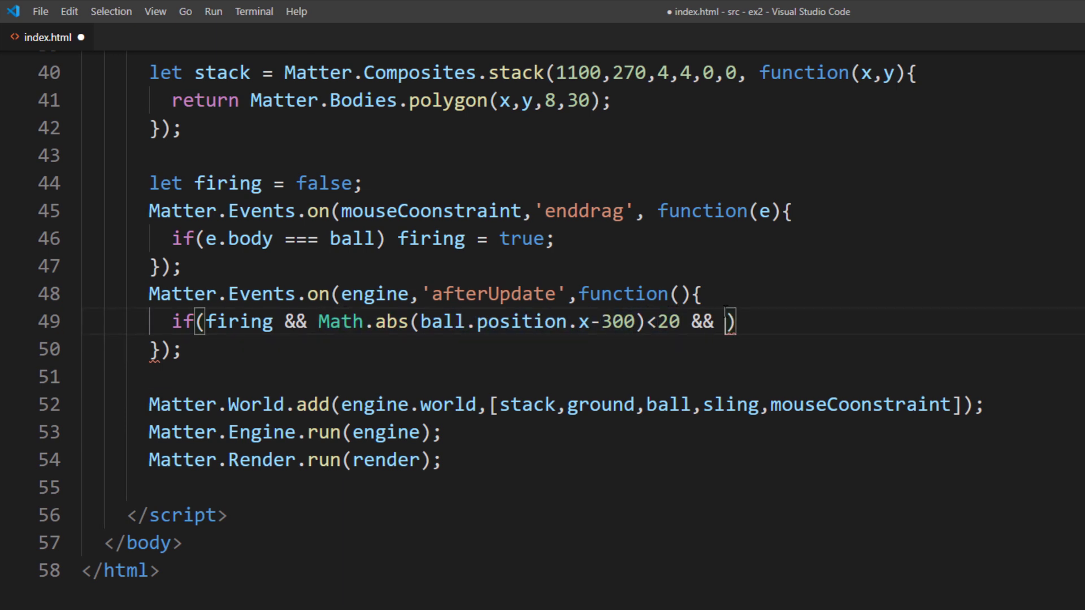
key(ctrl+v)
click(893, 322)
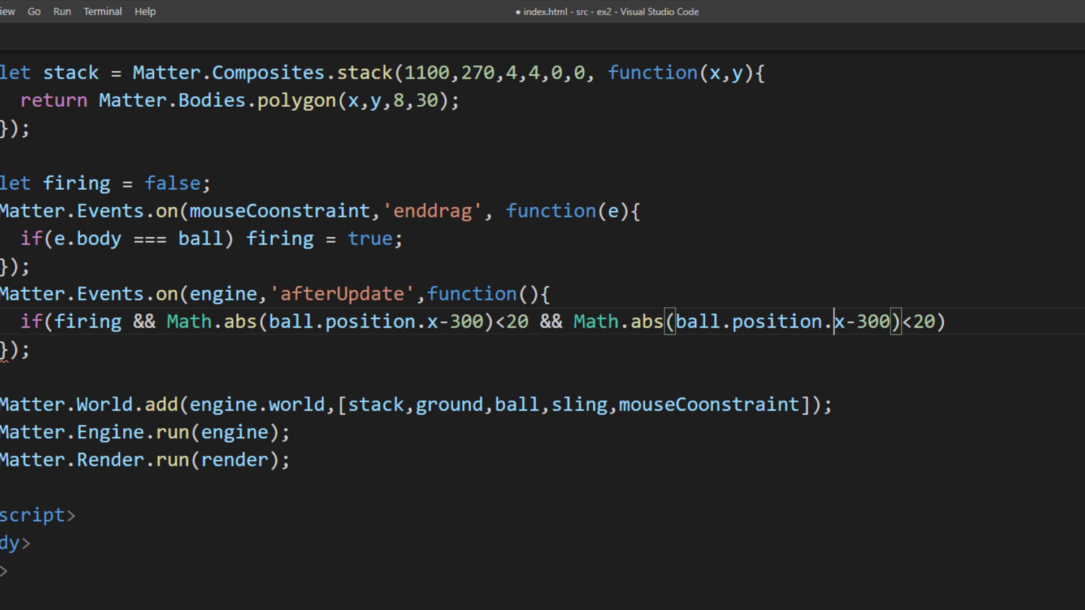
key(Delete)
text(y)
key(Right)
key(Delete)
text(6)
key(End)
text({)
Inside the if, create and add a new circle, set sling.bodyB, reset firing, and save.
key(Return)
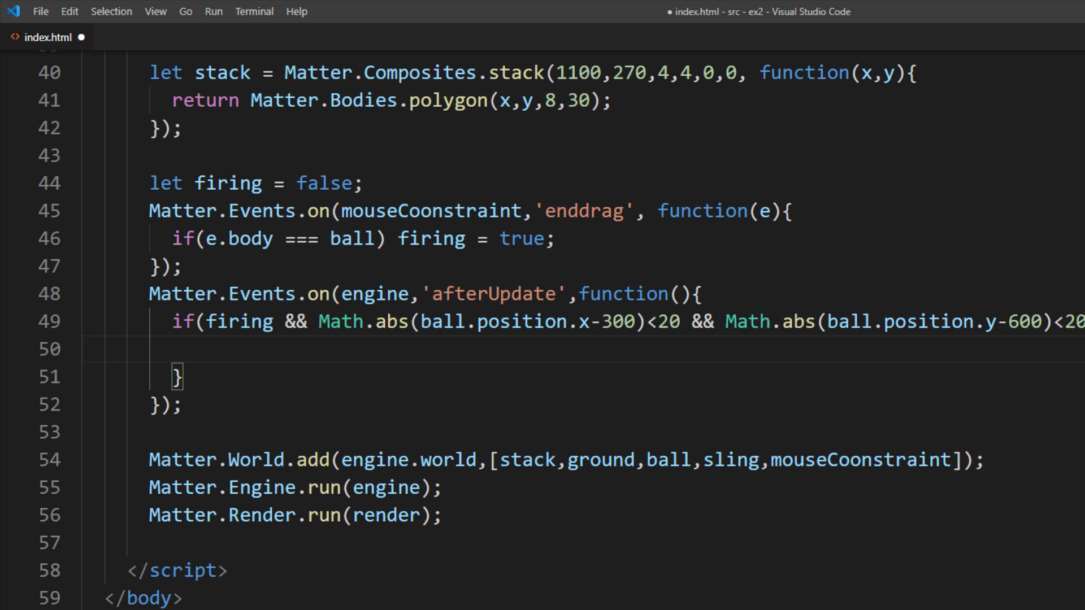
text(ball = Matter.Bodies.circle(300,600,20)
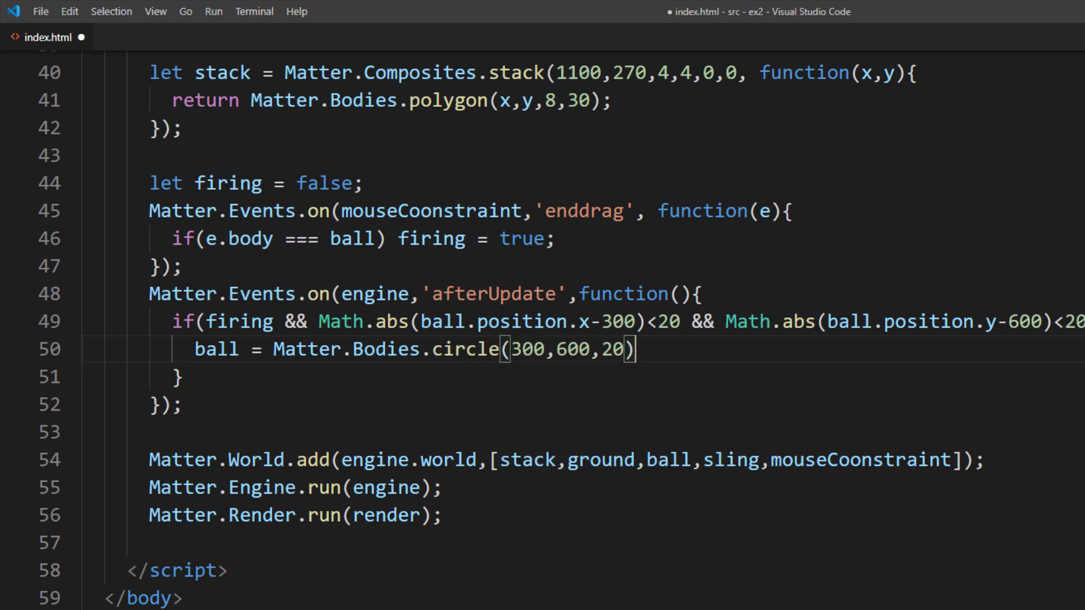
text();)
key(Return)
text(Matter.World.add(engine.world,ball)
key(Escape)
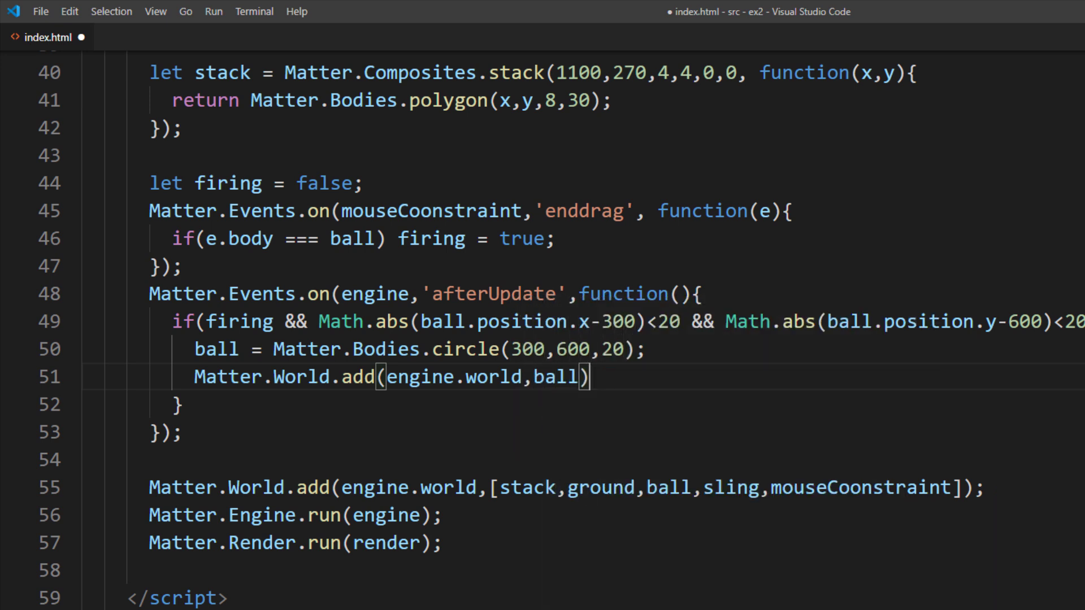
text(;)
key(Return)
text(sling.bodyB = ball;)
key(Return)
text(firin)
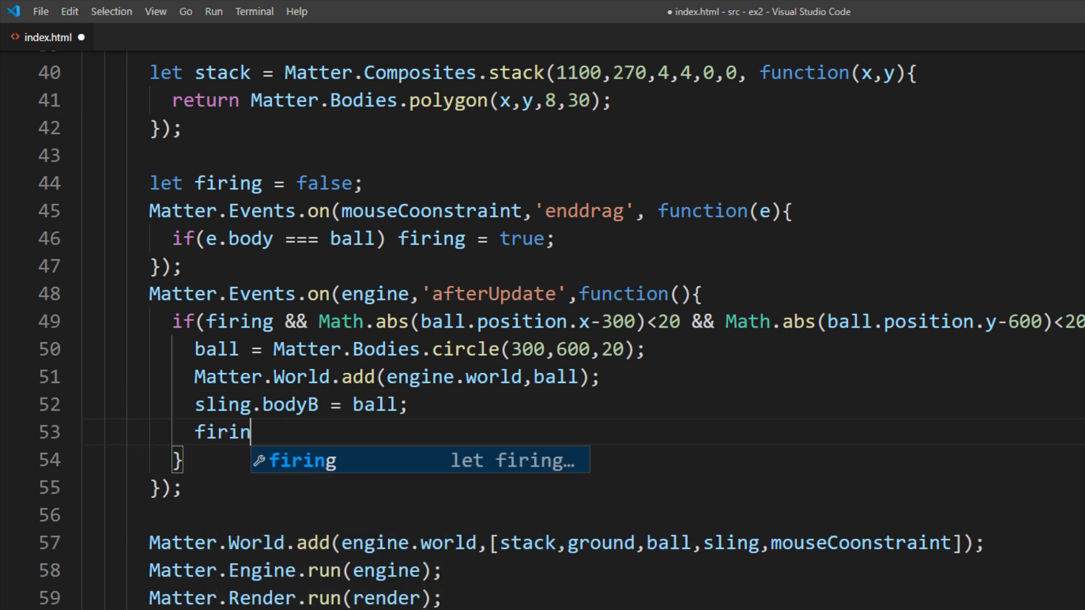
text(g = false;)
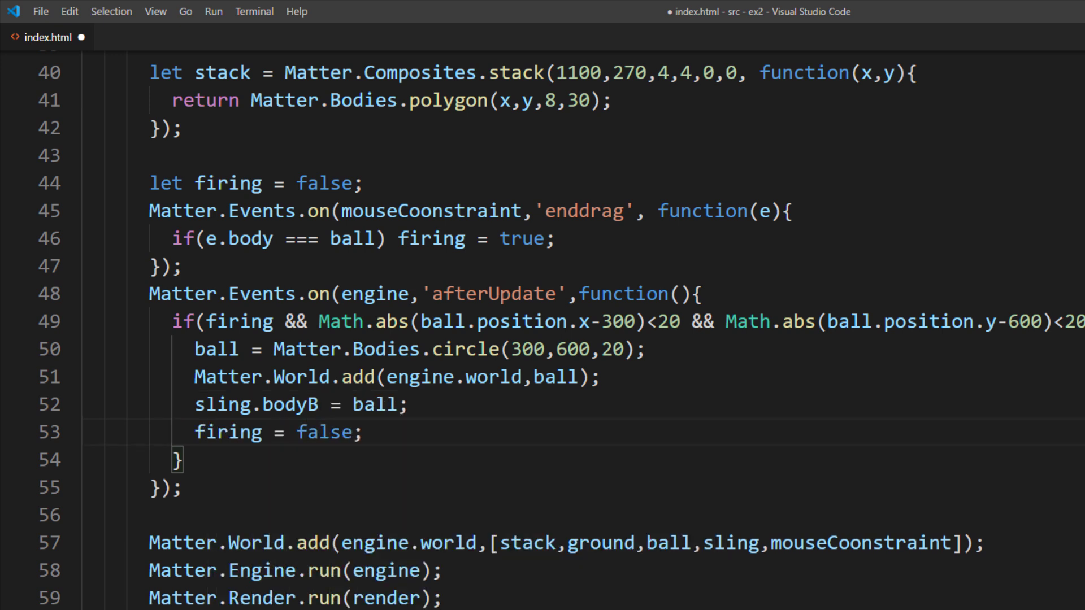
key(ctrl+s)
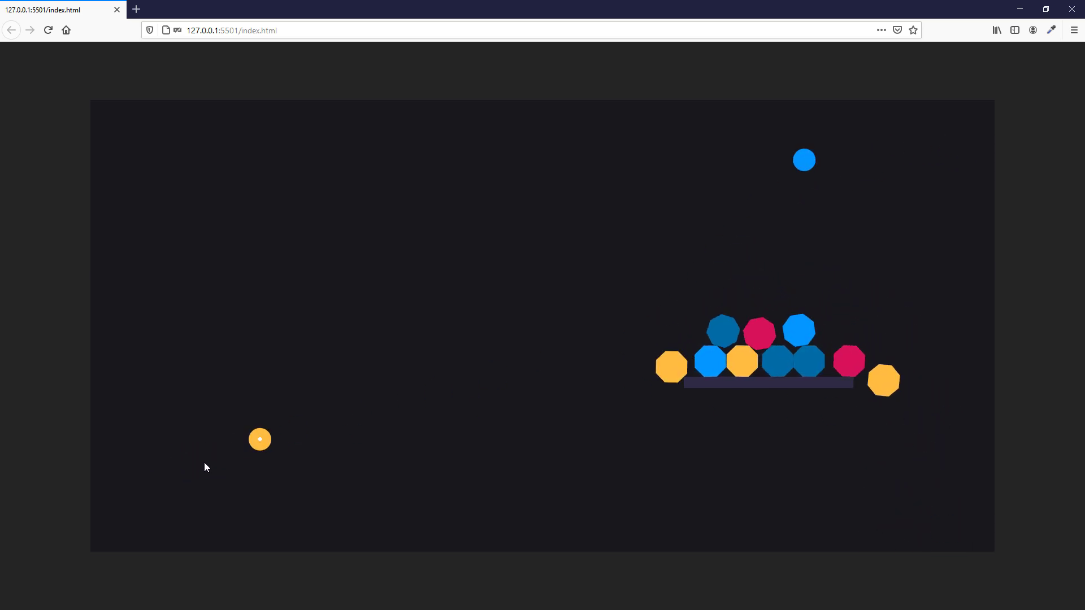
Fire the yellow ball, then the reloaded red ball, at the octagon stack.
drag(259, 441, 149, 464)
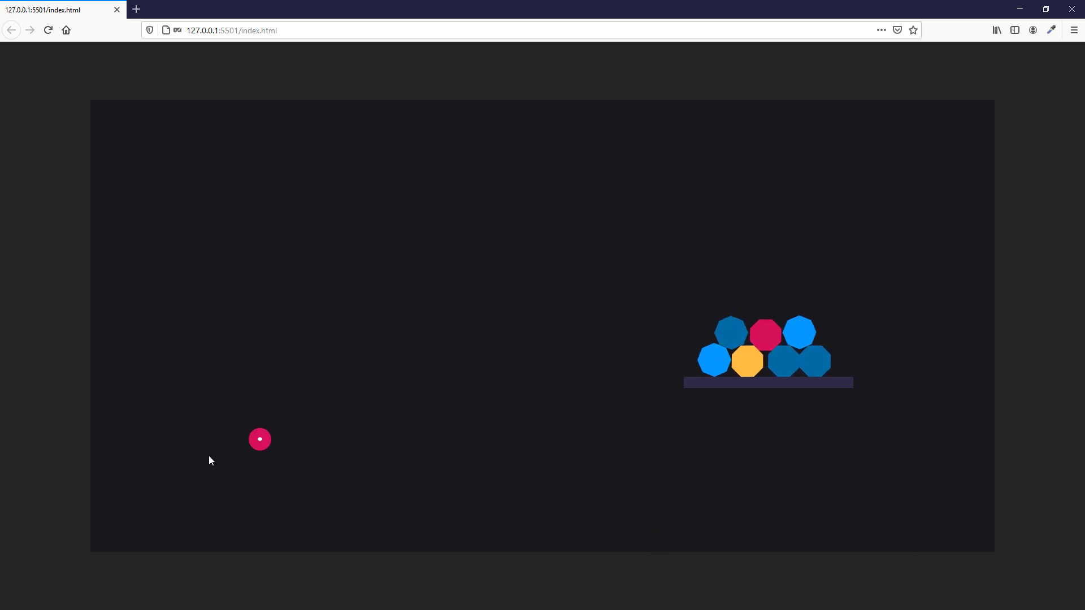
drag(260, 439, 146, 472)
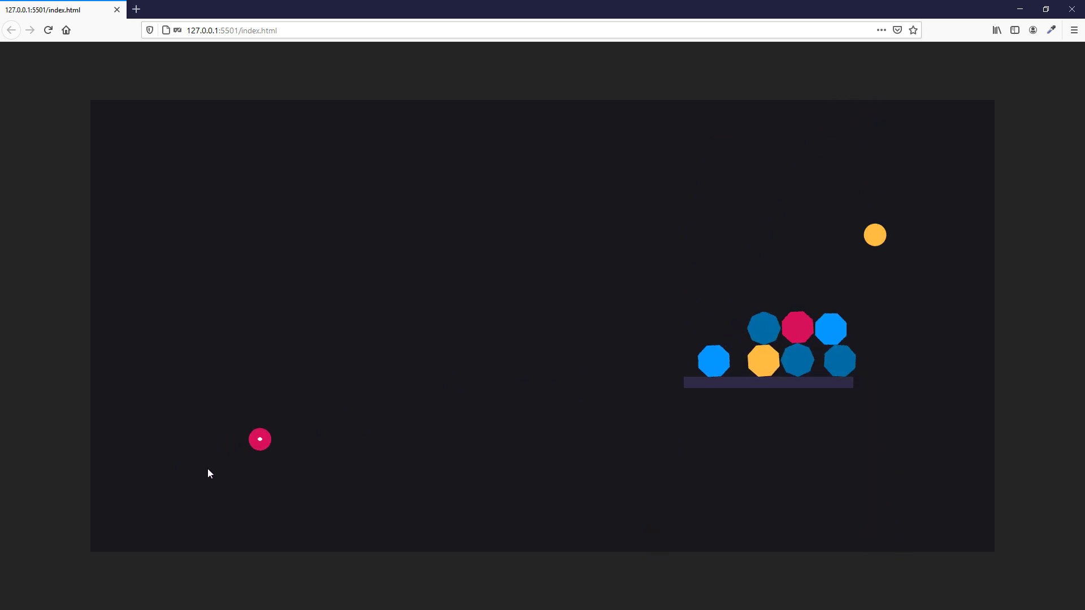